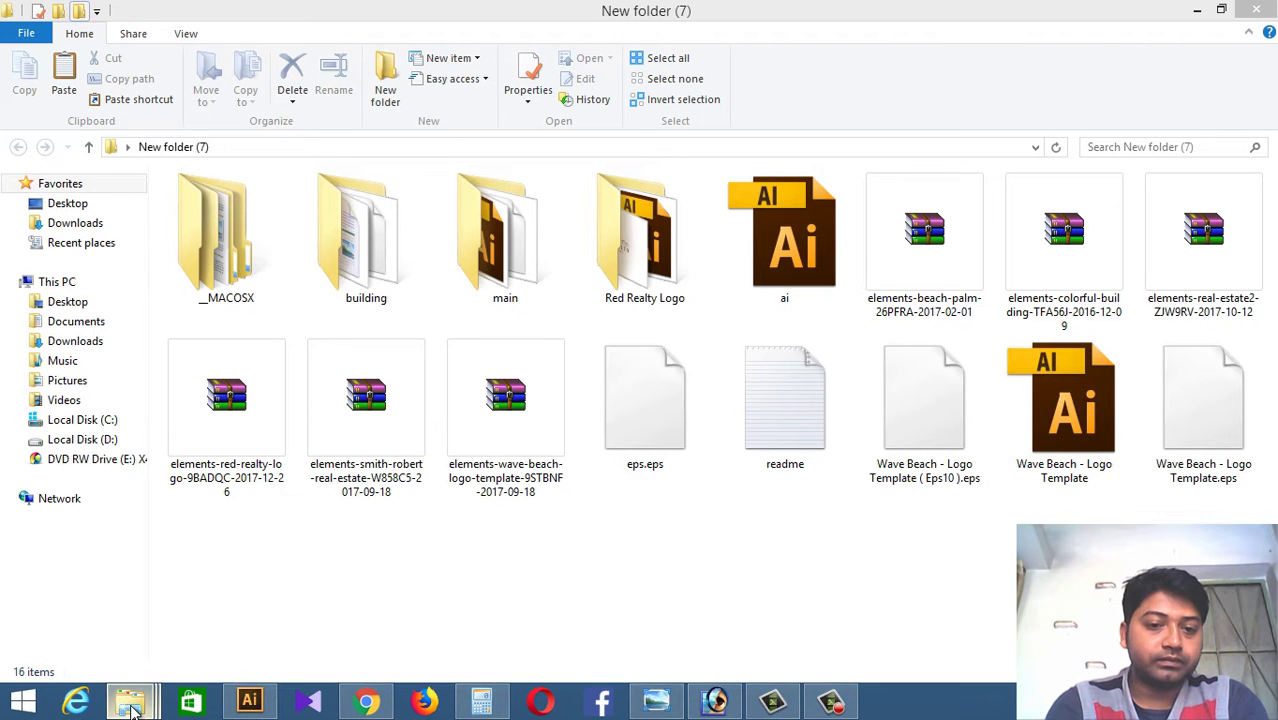
- Open the Ardfry PSD Codec v1.6.1.0 folder on Local Disk (D:)
{"action": "mouse_move", "coordinate": [130, 700]}
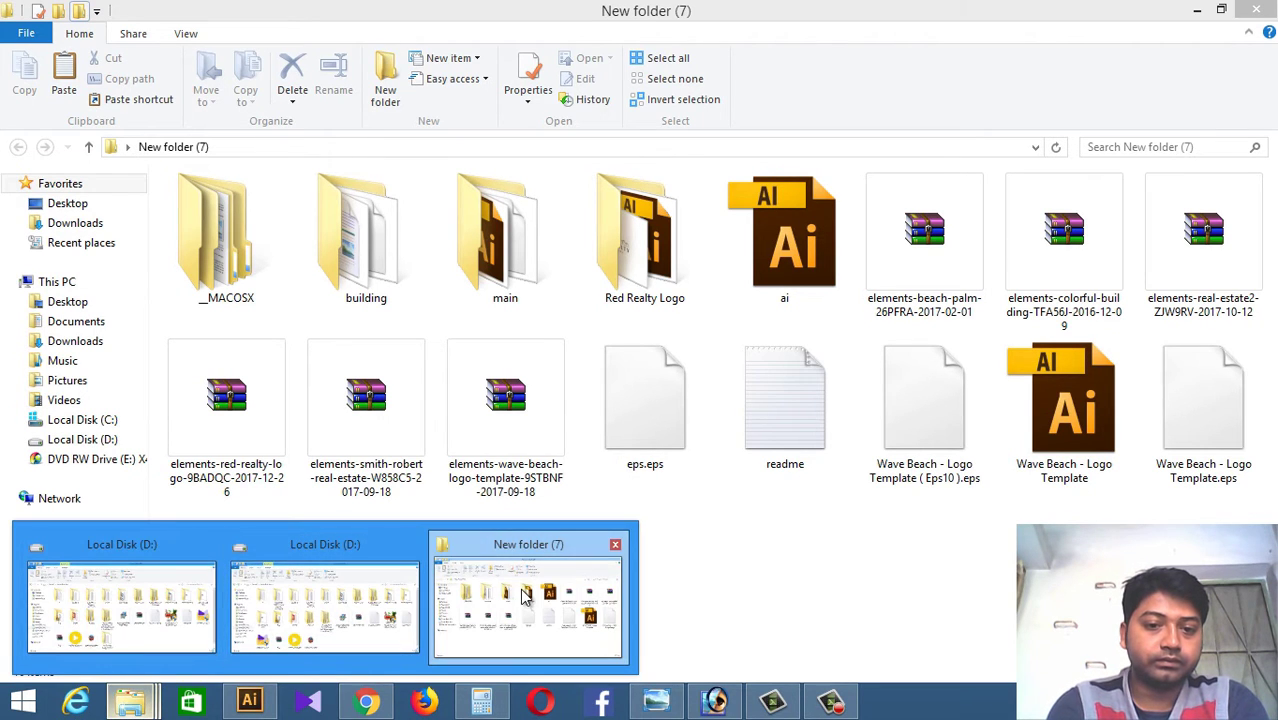
{"action": "mouse_move", "coordinate": [322, 625]}
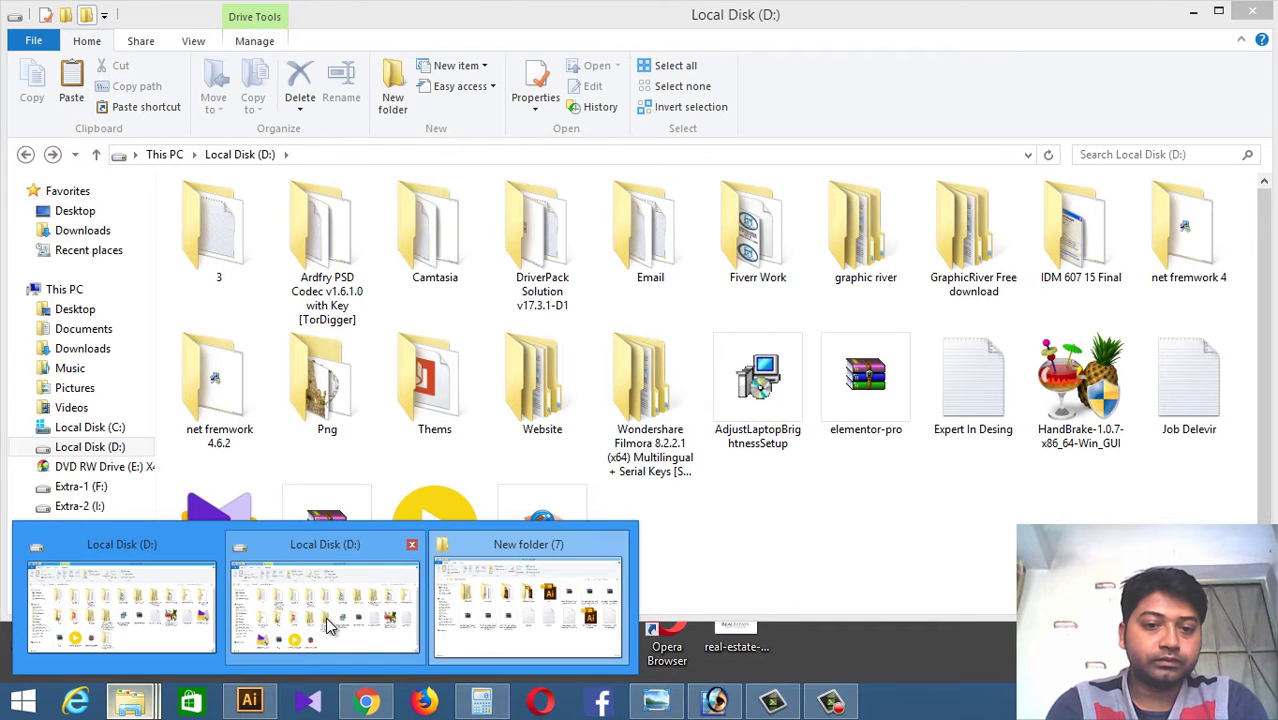
{"action": "left_click", "coordinate": [340, 630]}
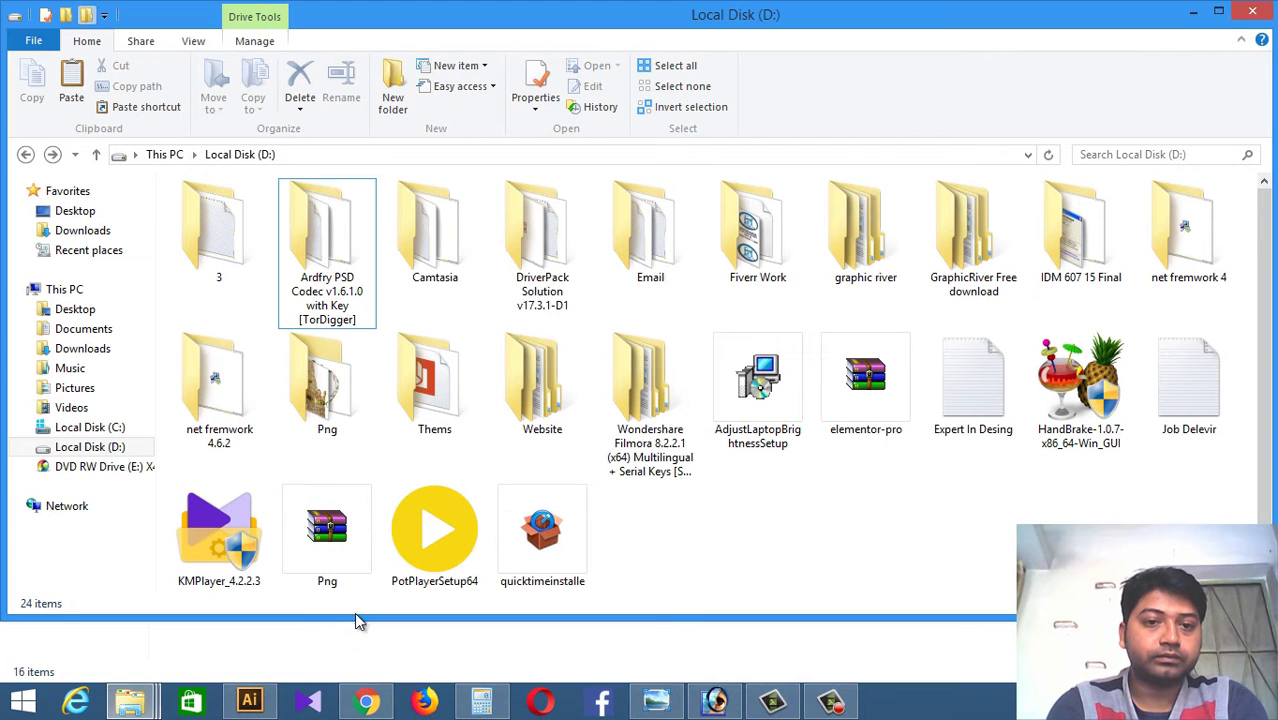
{"action": "left_click", "coordinate": [333, 269]}
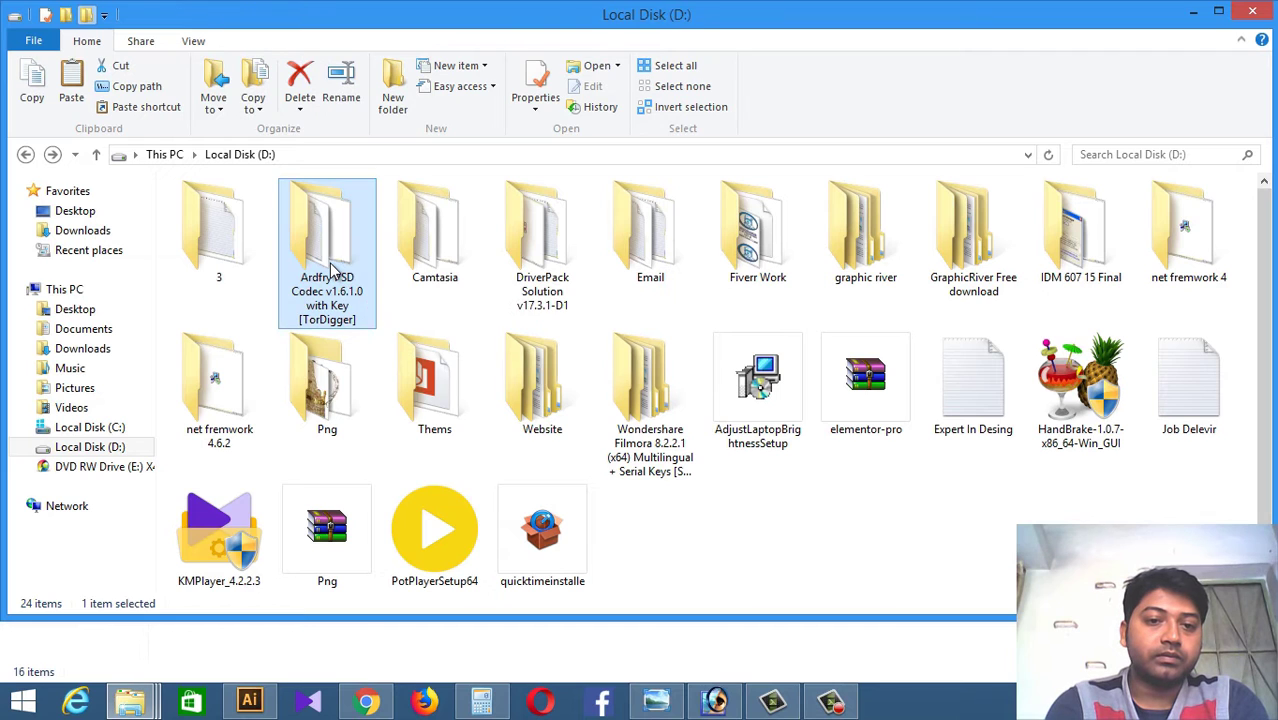
{"action": "double_click", "coordinate": [330, 266]}
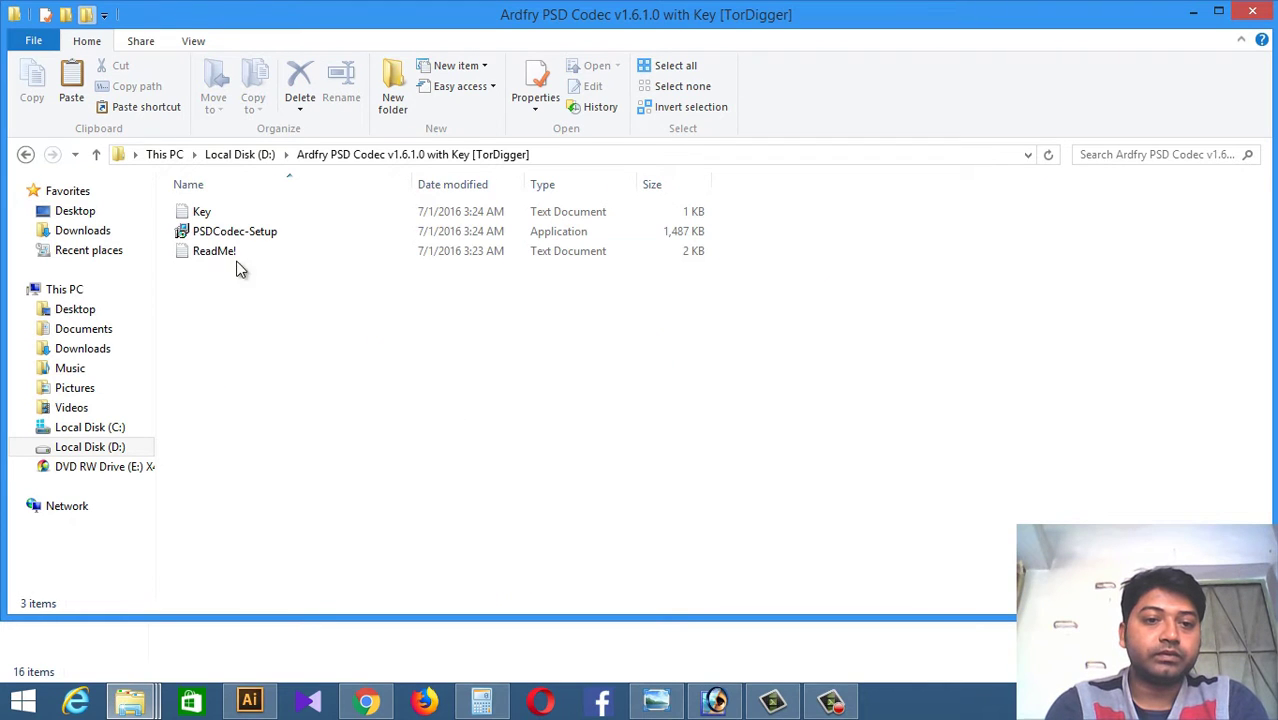
- Run PSDCodec-Setup, accept the license agreement, and finish the installation with the option to restart the computer later
{"action": "double_click", "coordinate": [257, 236]}
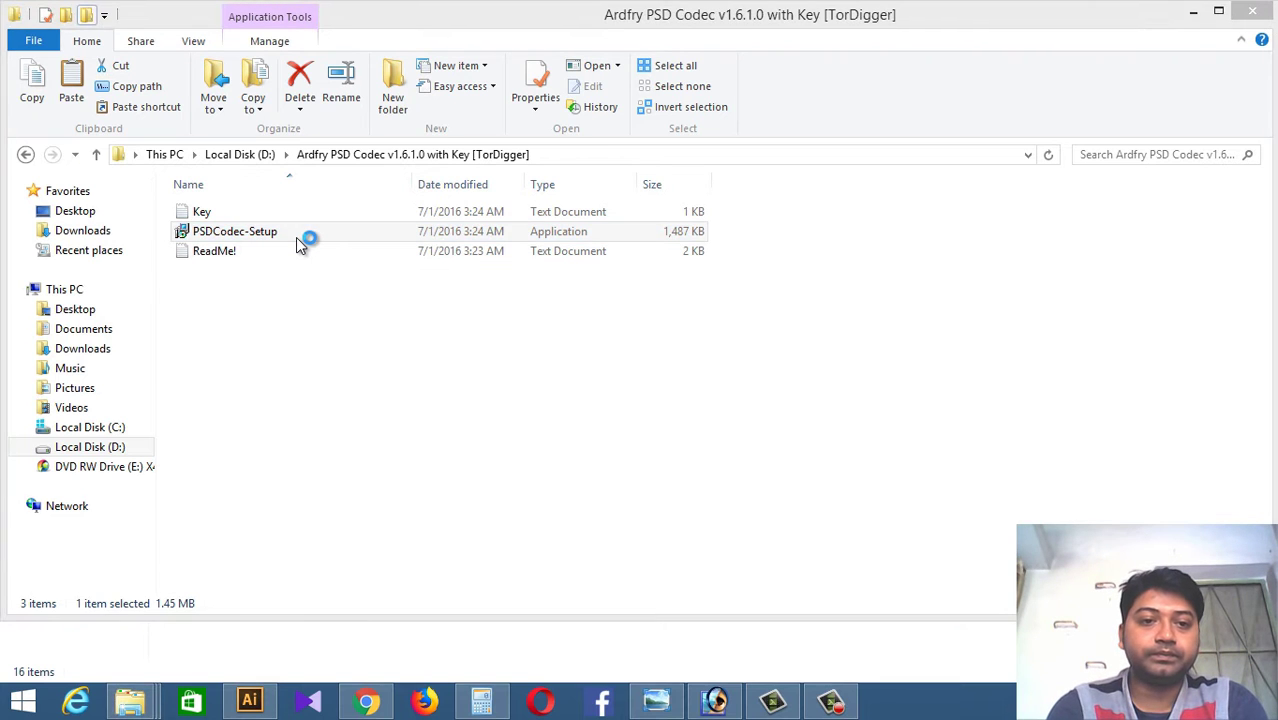
{"action": "left_click", "coordinate": [745, 502]}
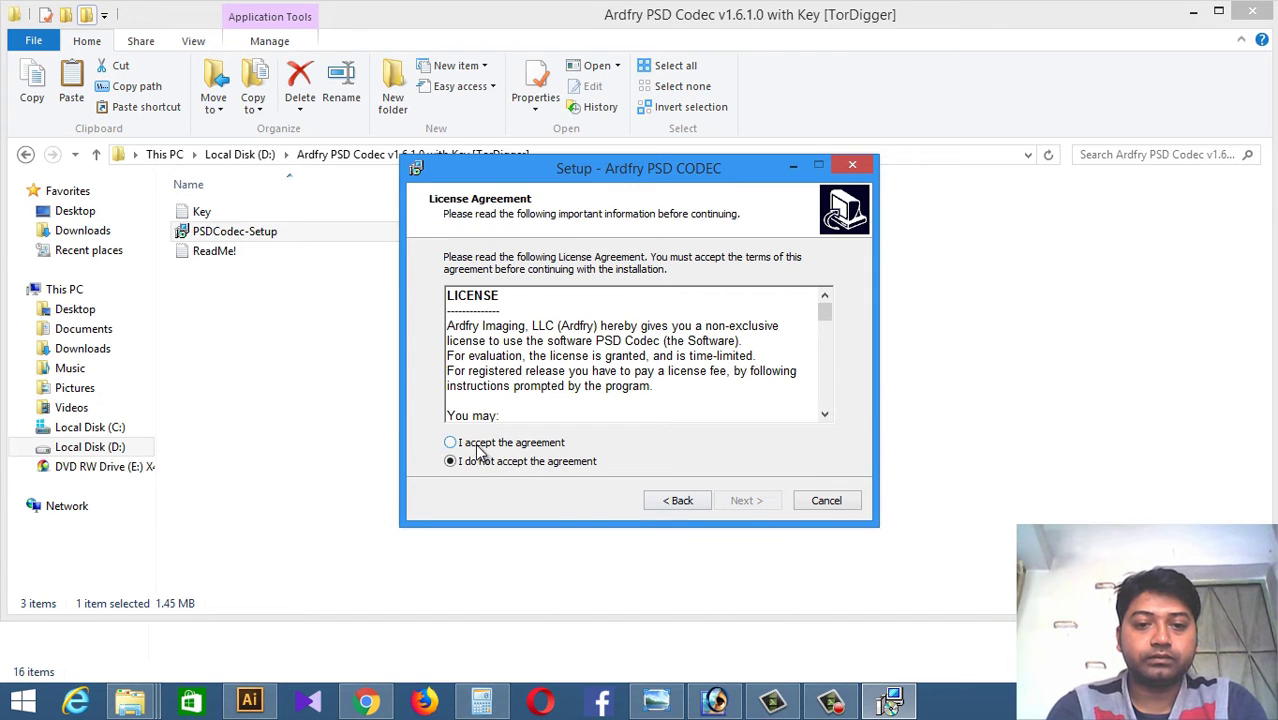
{"action": "left_click", "coordinate": [477, 445]}
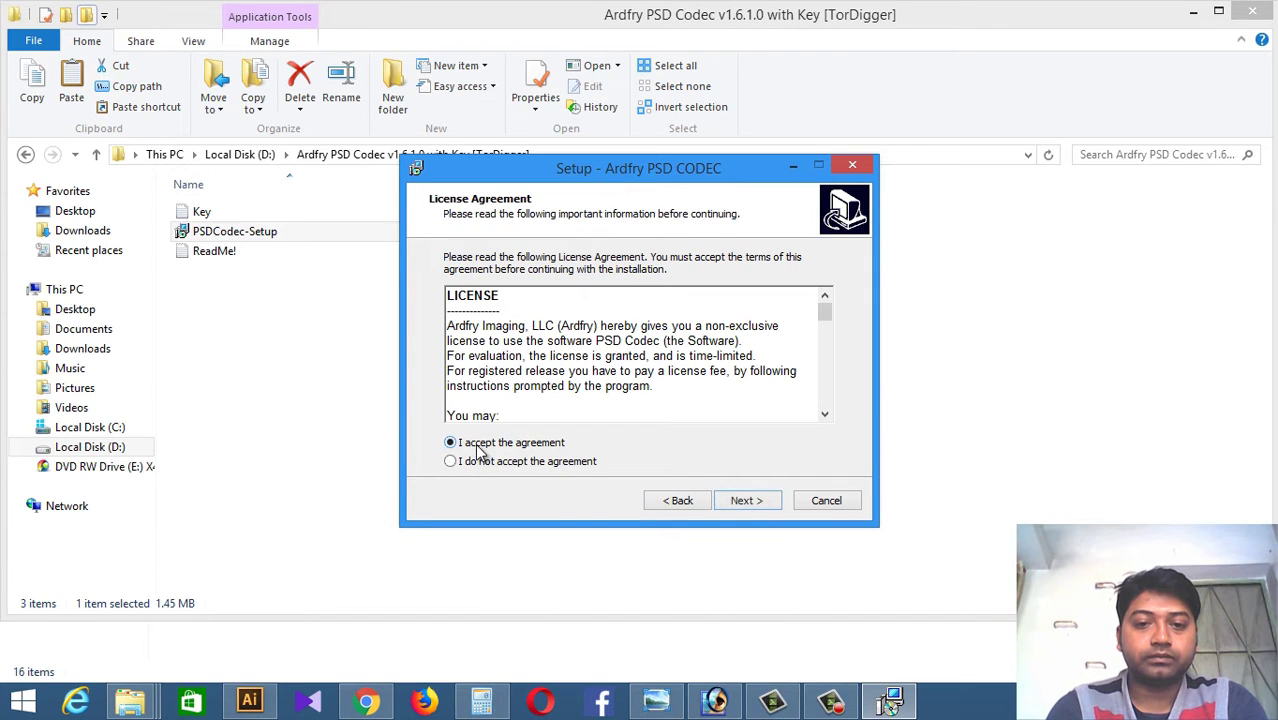
{"action": "left_click", "coordinate": [757, 505]}
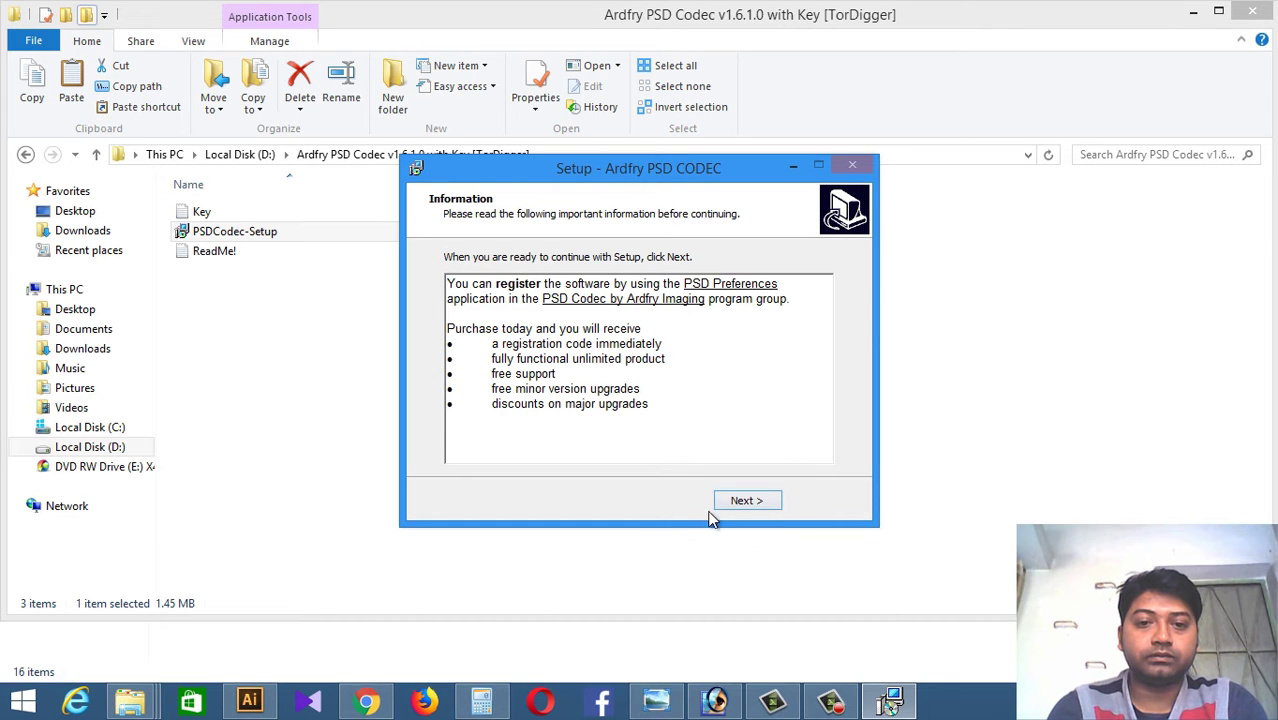
{"action": "left_click", "coordinate": [742, 499]}
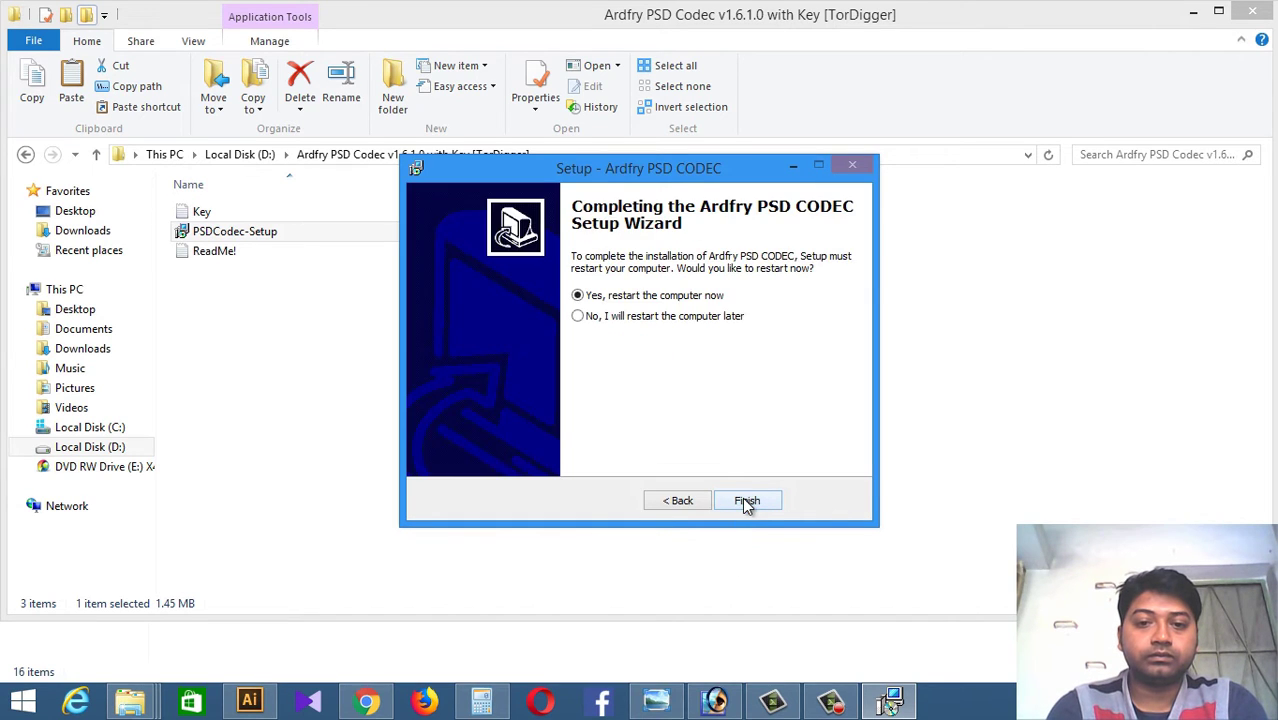
{"action": "left_click", "coordinate": [630, 322]}
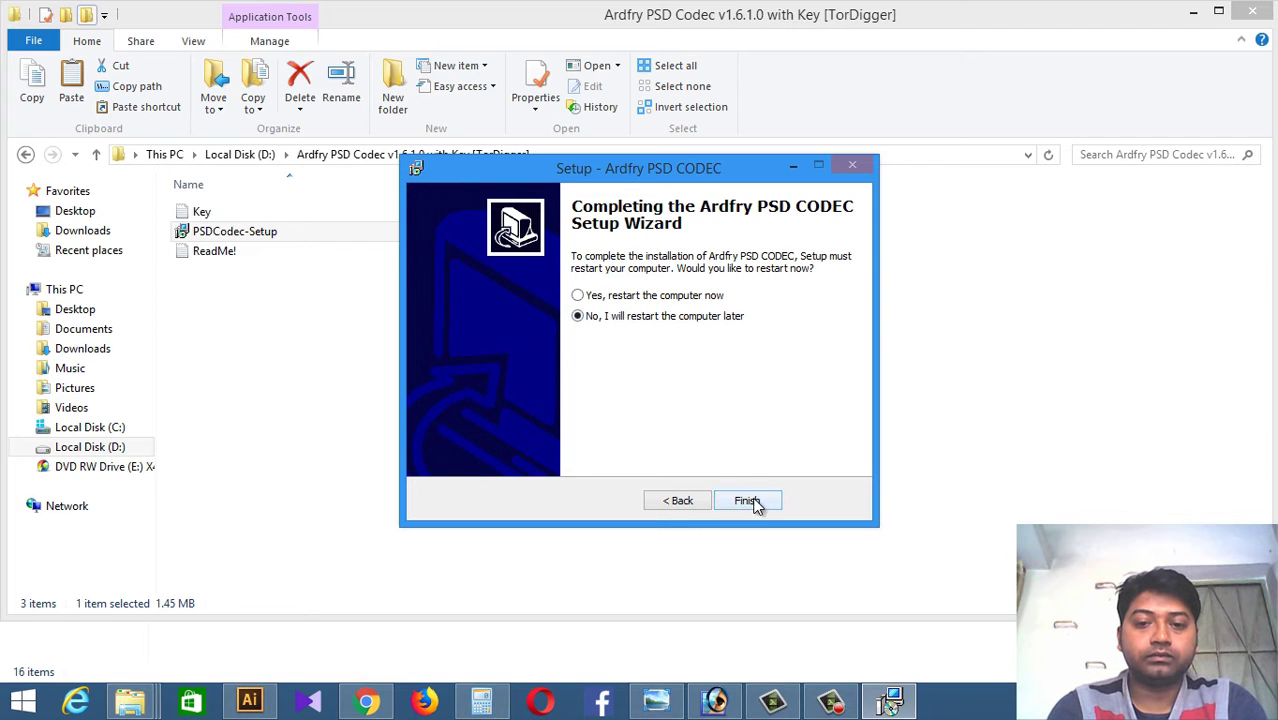
{"action": "left_click", "coordinate": [749, 501]}
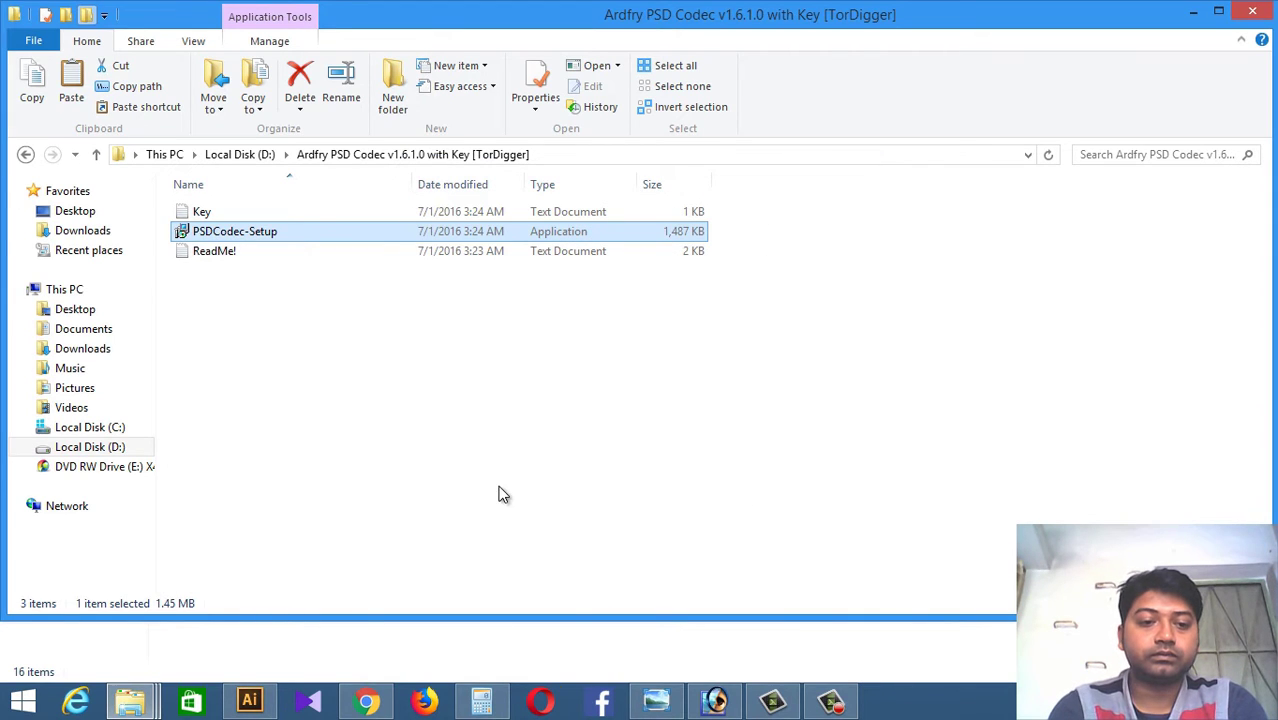
{"action": "left_click", "coordinate": [593, 407]}
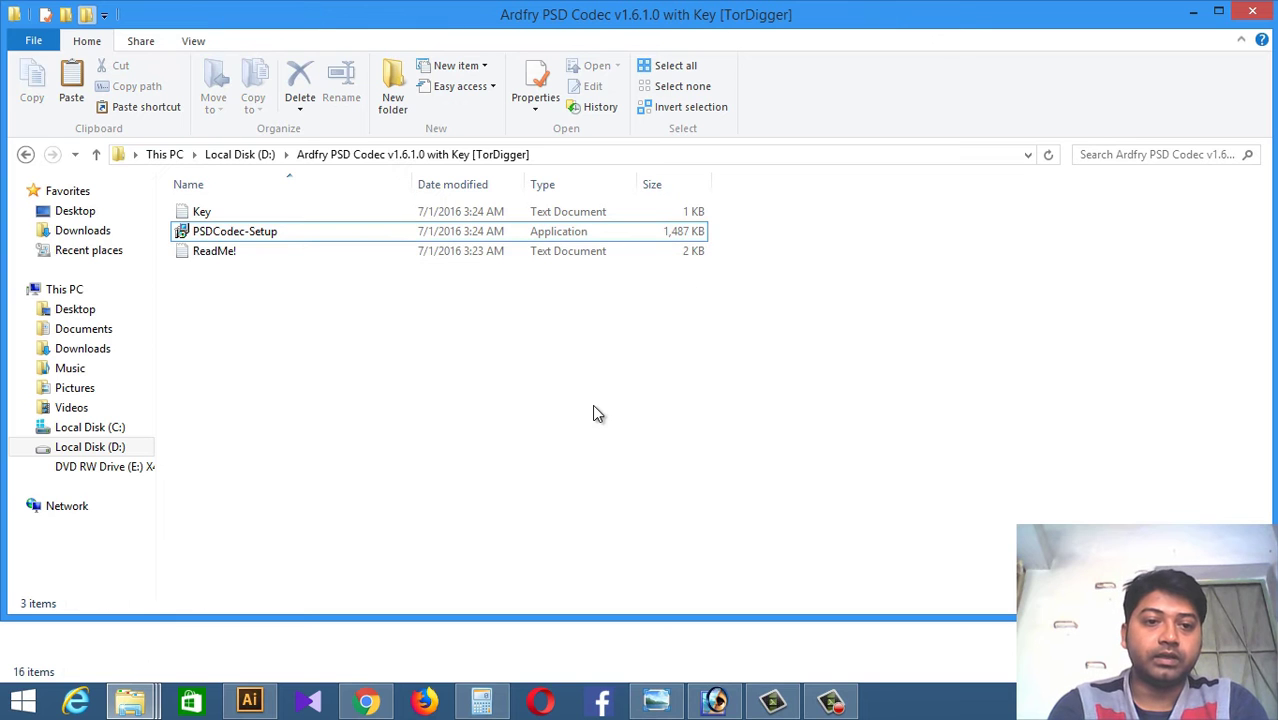
- Search the computer for Ardfry PSD Codec
{"action": "left_click", "coordinate": [22, 706]}
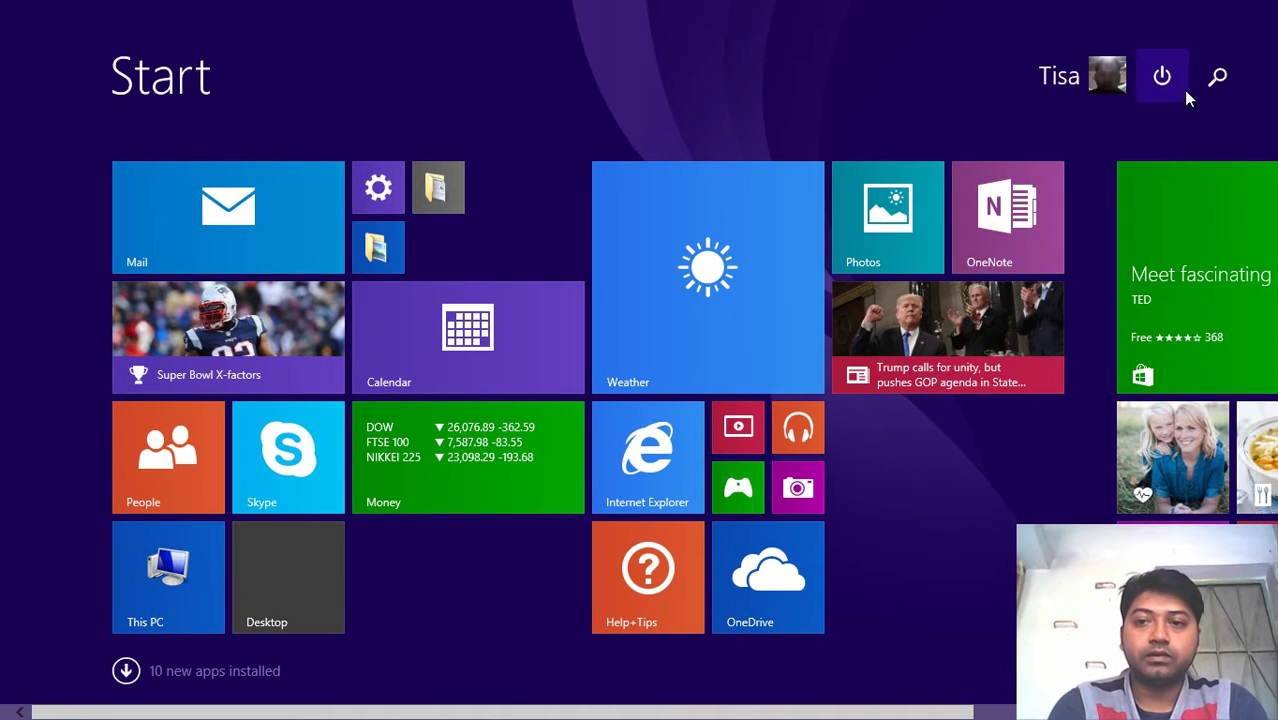
{"action": "left_click", "coordinate": [1222, 79]}
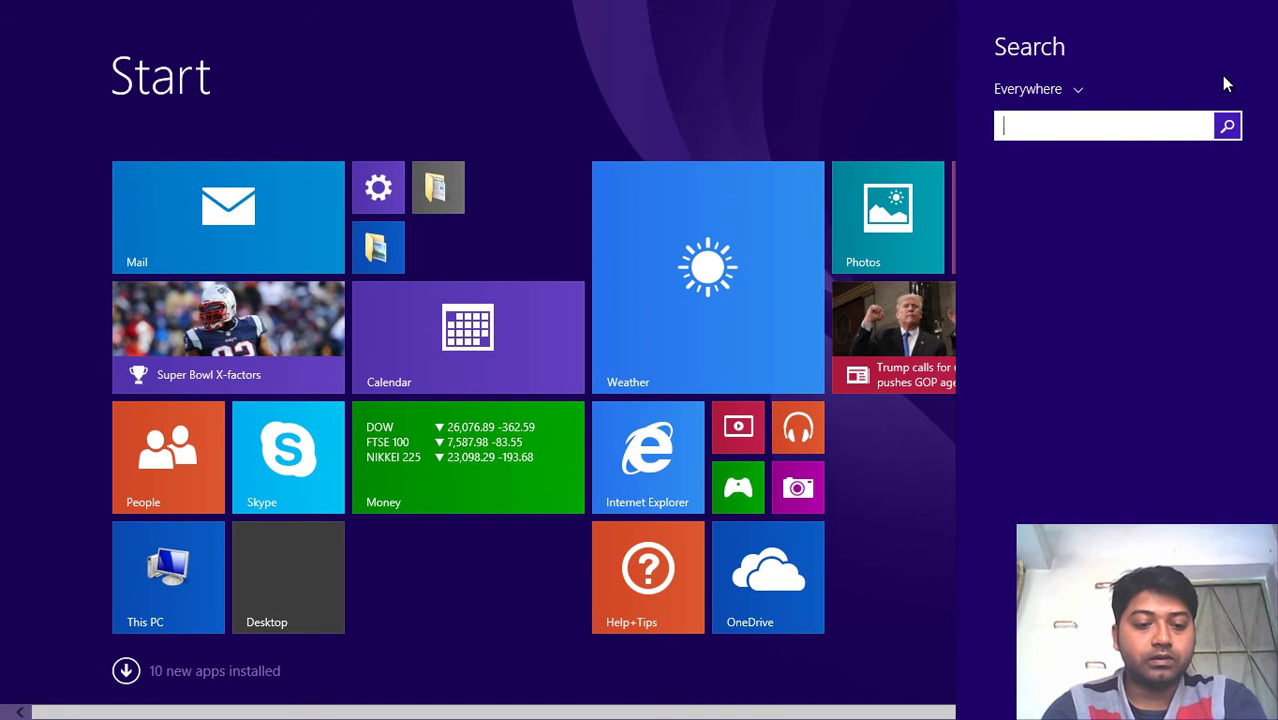
{"action": "type", "text": "ardfry PSD Codec"}
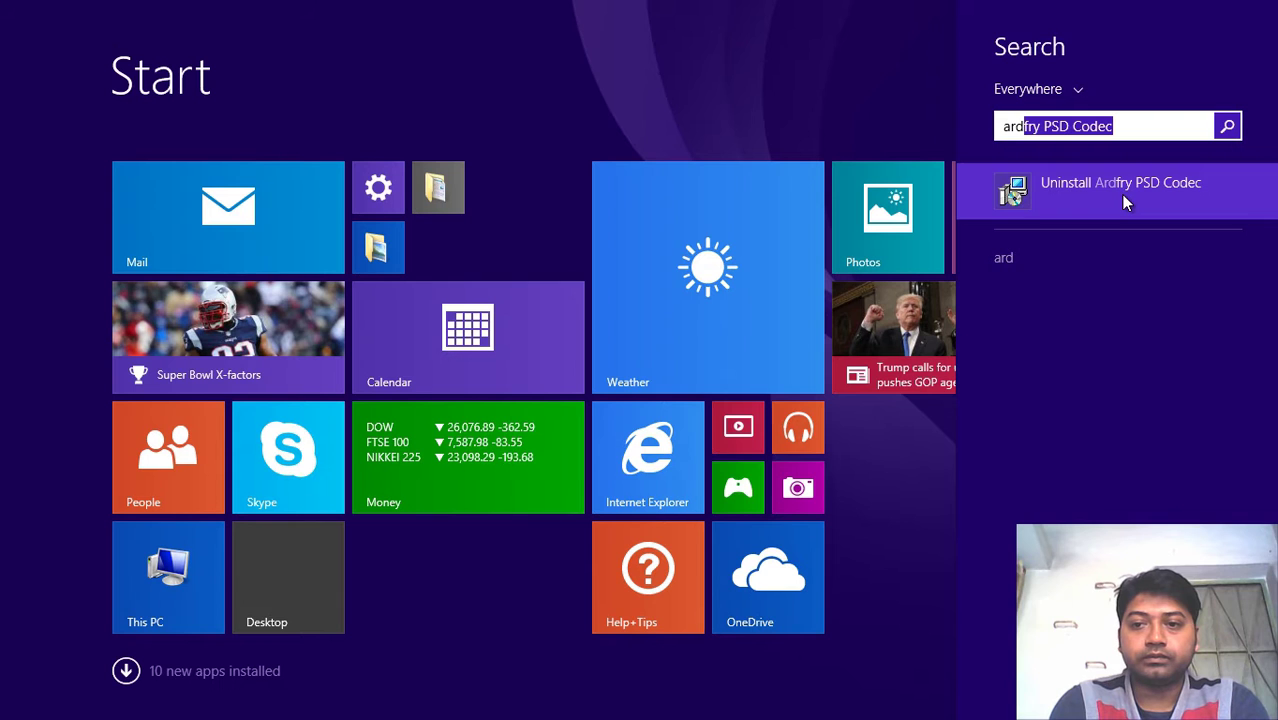
{"action": "left_click", "coordinate": [1159, 126]}
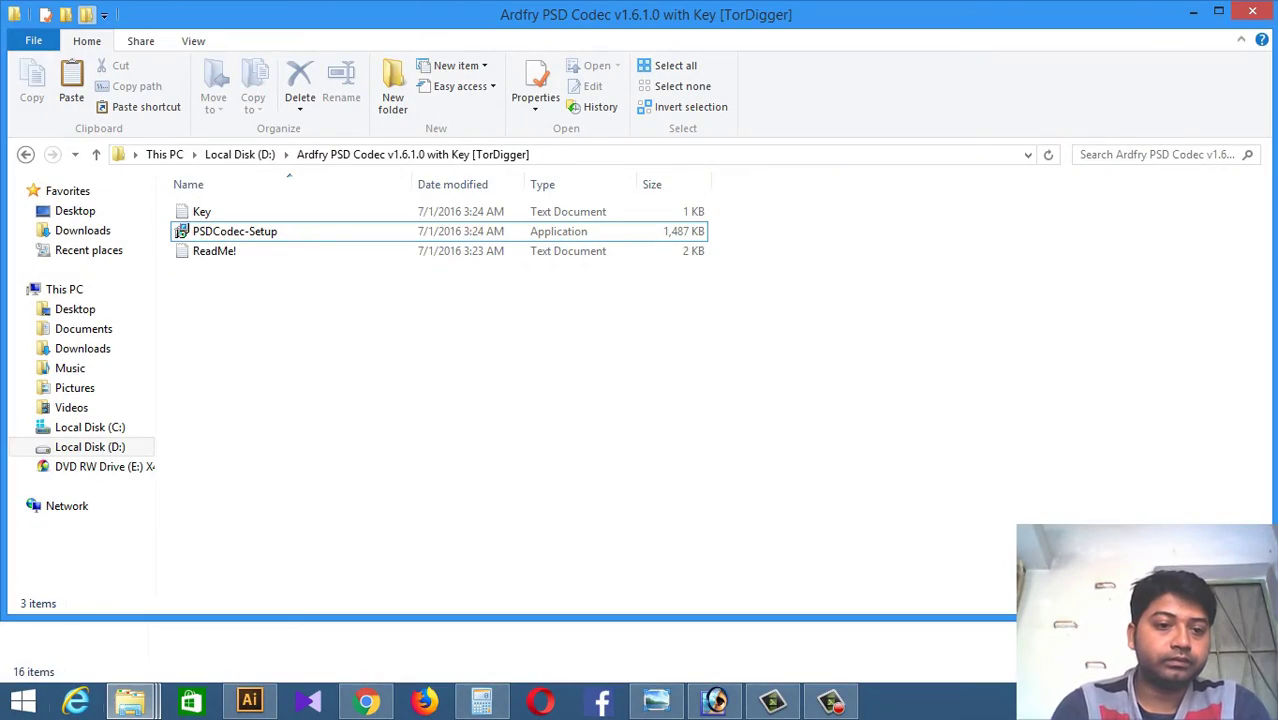
- Launch PSD Preferences from the installed apps of PSD Codec by Ardfry Imaging and open its registration form
{"action": "left_click", "coordinate": [24, 700]}
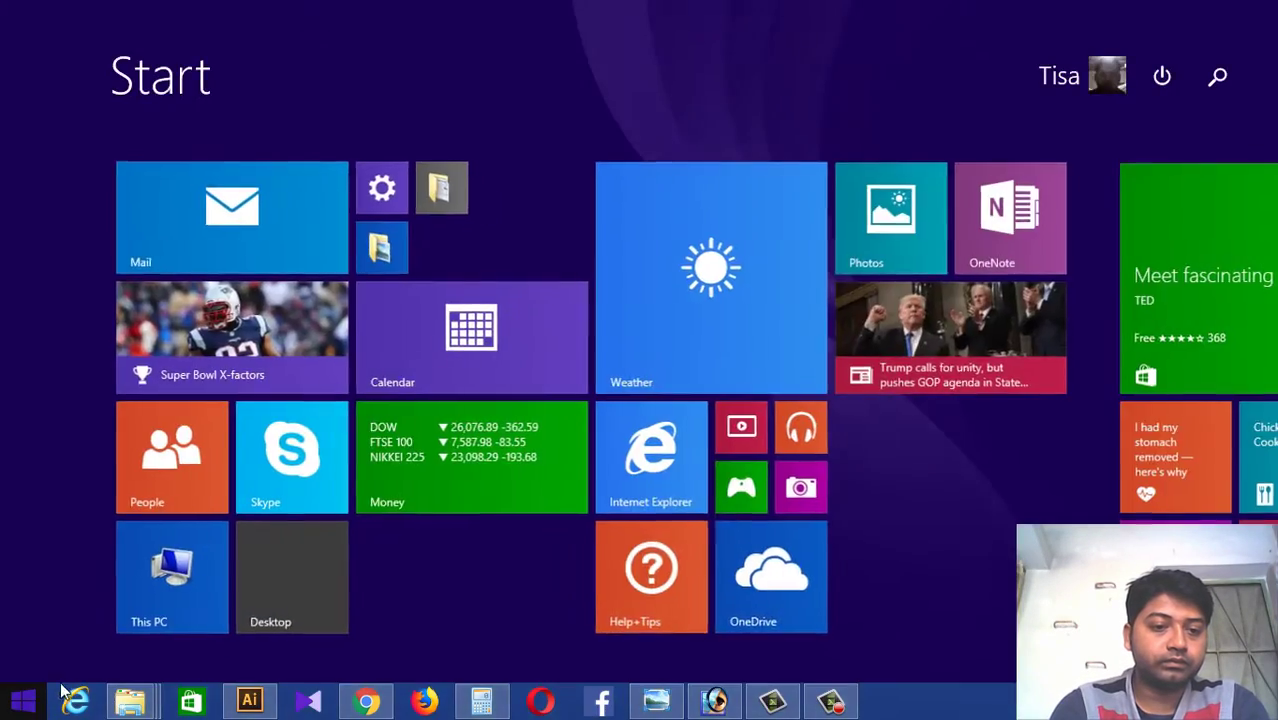
{"action": "left_click", "coordinate": [126, 671]}
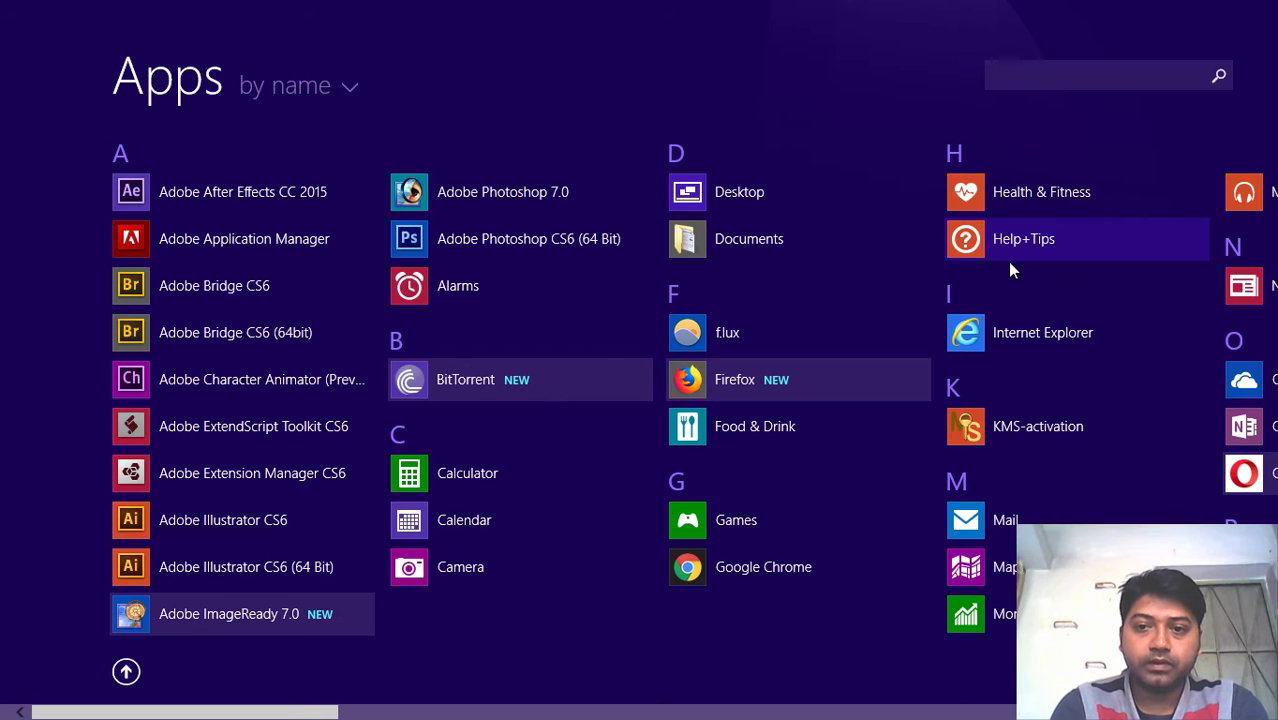
{"action": "scroll", "coordinate": [1007, 261], "scroll_direction": "down", "scroll_amount": 5}
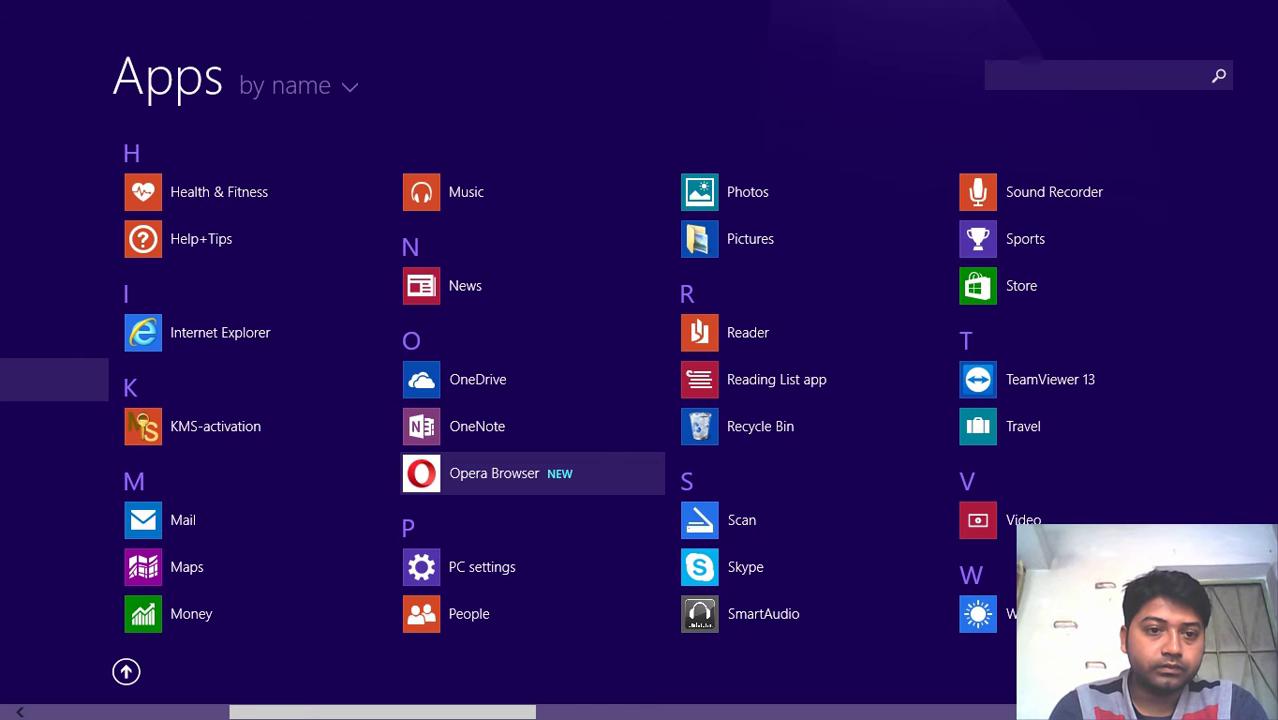
{"action": "scroll", "coordinate": [640, 400], "scroll_direction": "down", "scroll_amount": 4}
{"action": "scroll", "coordinate": [640, 400], "scroll_direction": "down", "scroll_amount": 2}
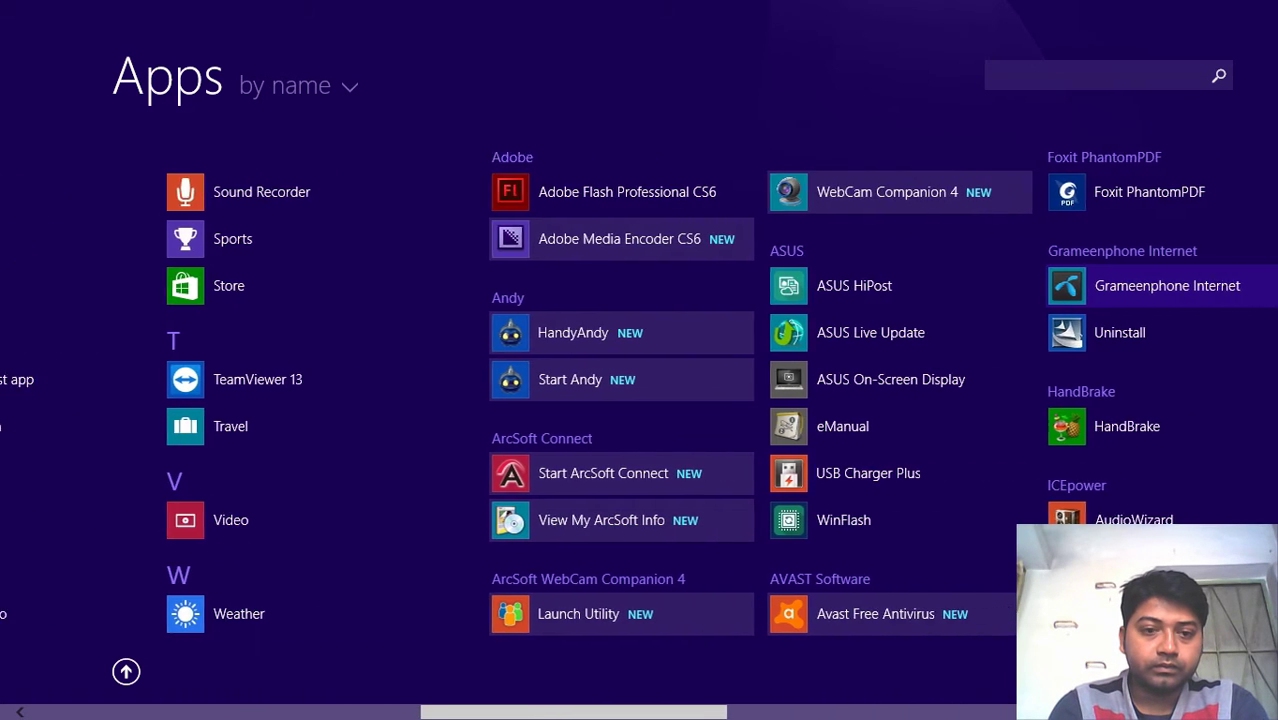
{"action": "scroll", "coordinate": [640, 400], "scroll_direction": "down", "scroll_amount": 3}
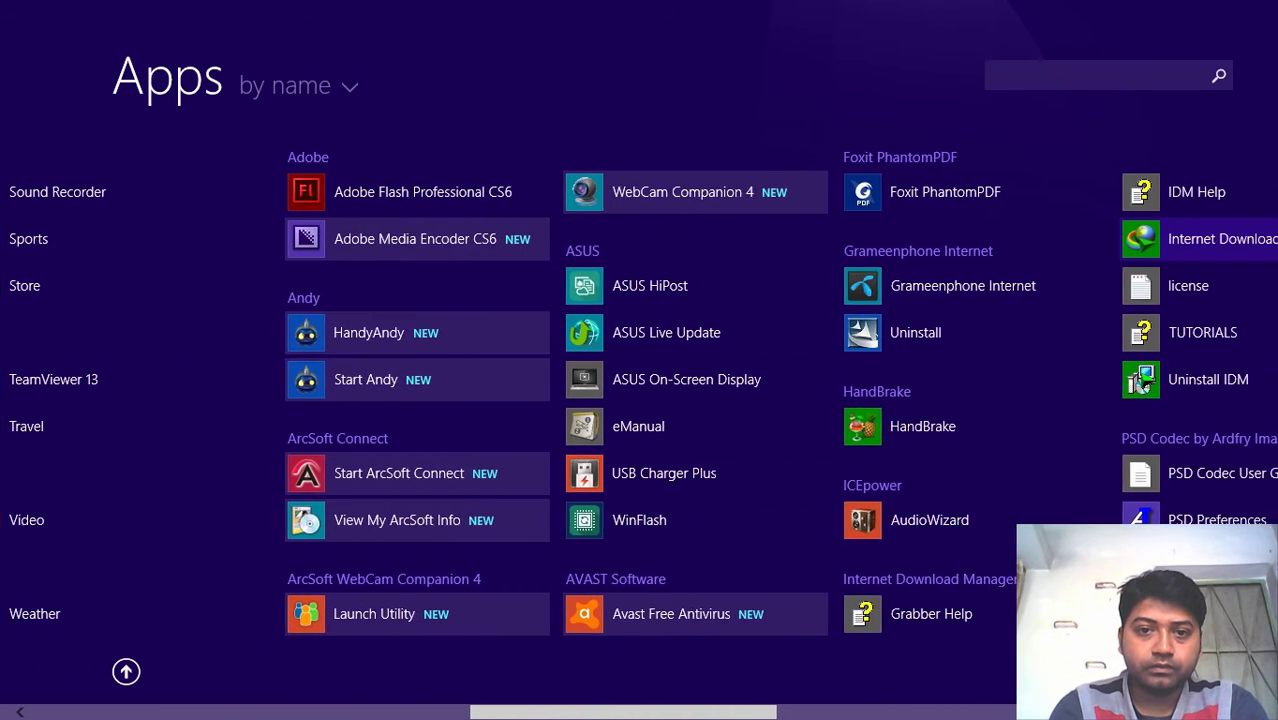
{"action": "scroll", "coordinate": [640, 436], "scroll_direction": "down", "scroll_amount": 1}
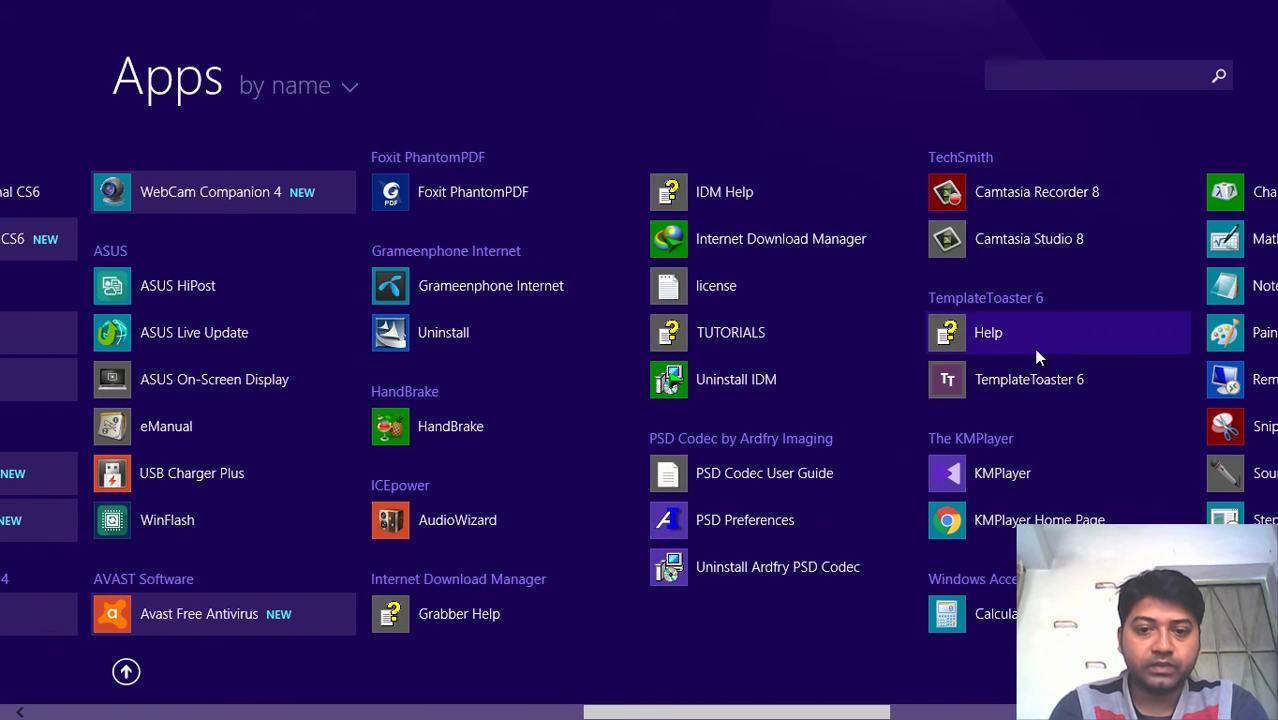
{"action": "left_click", "coordinate": [718, 517]}
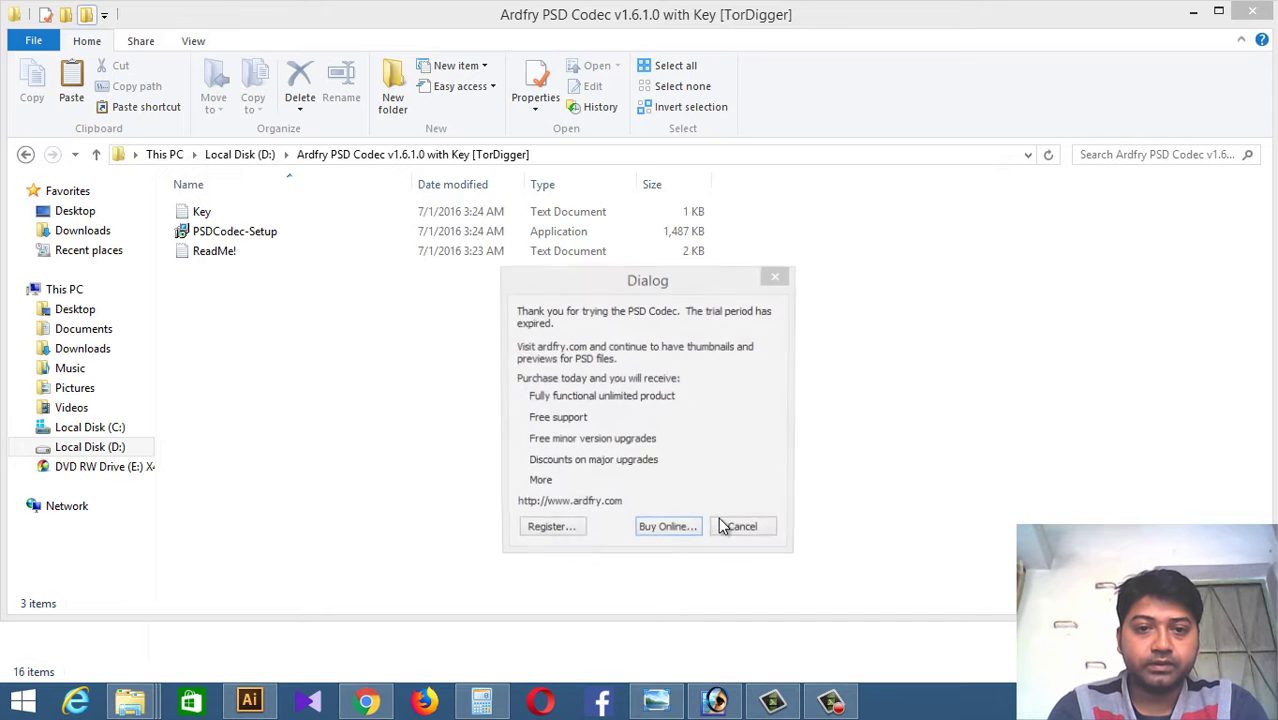
{"action": "left_click", "coordinate": [549, 530]}
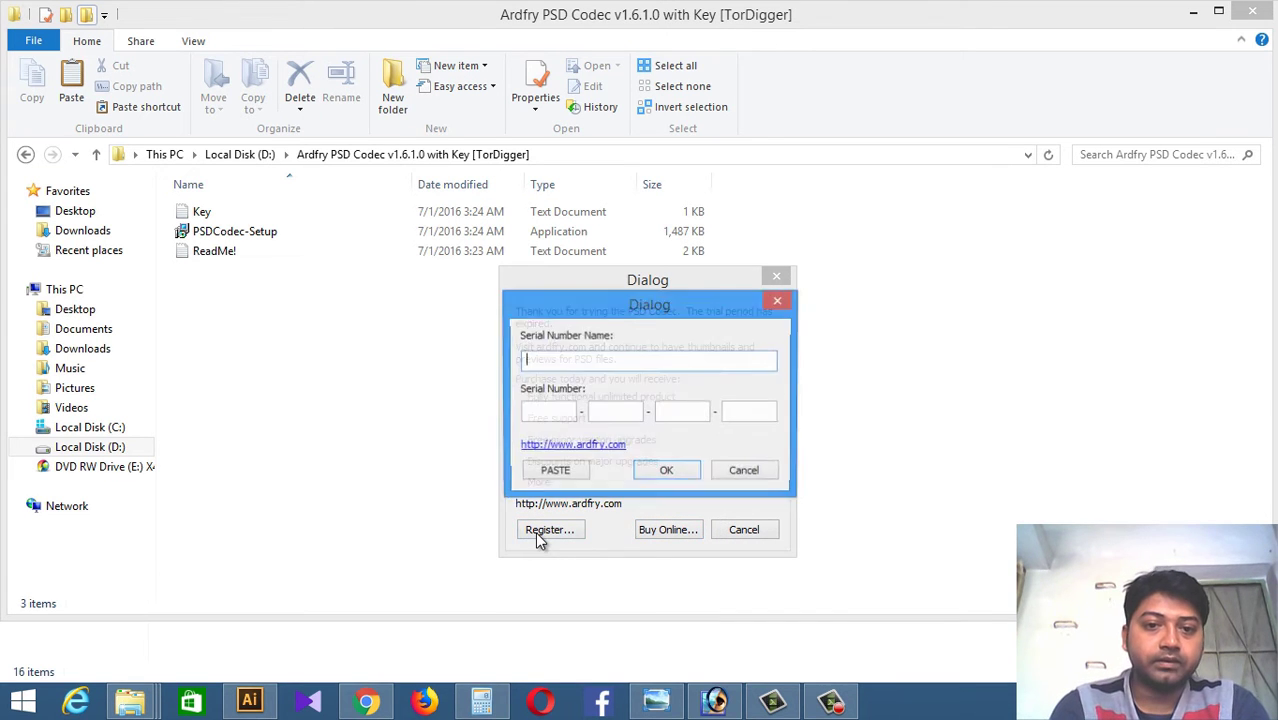
- Open the Key text file and copy the first registration name into the Serial Number Name field
{"action": "double_click", "coordinate": [203, 213]}
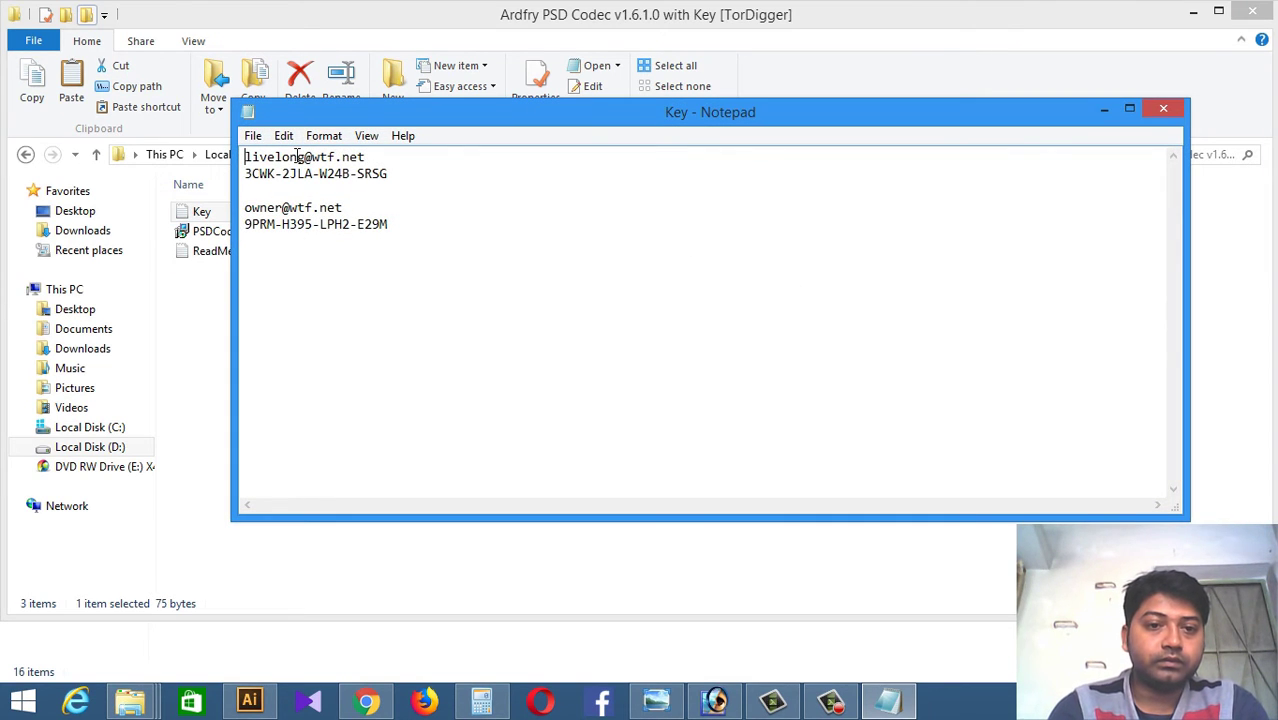
{"action": "double_click", "coordinate": [297, 157]}
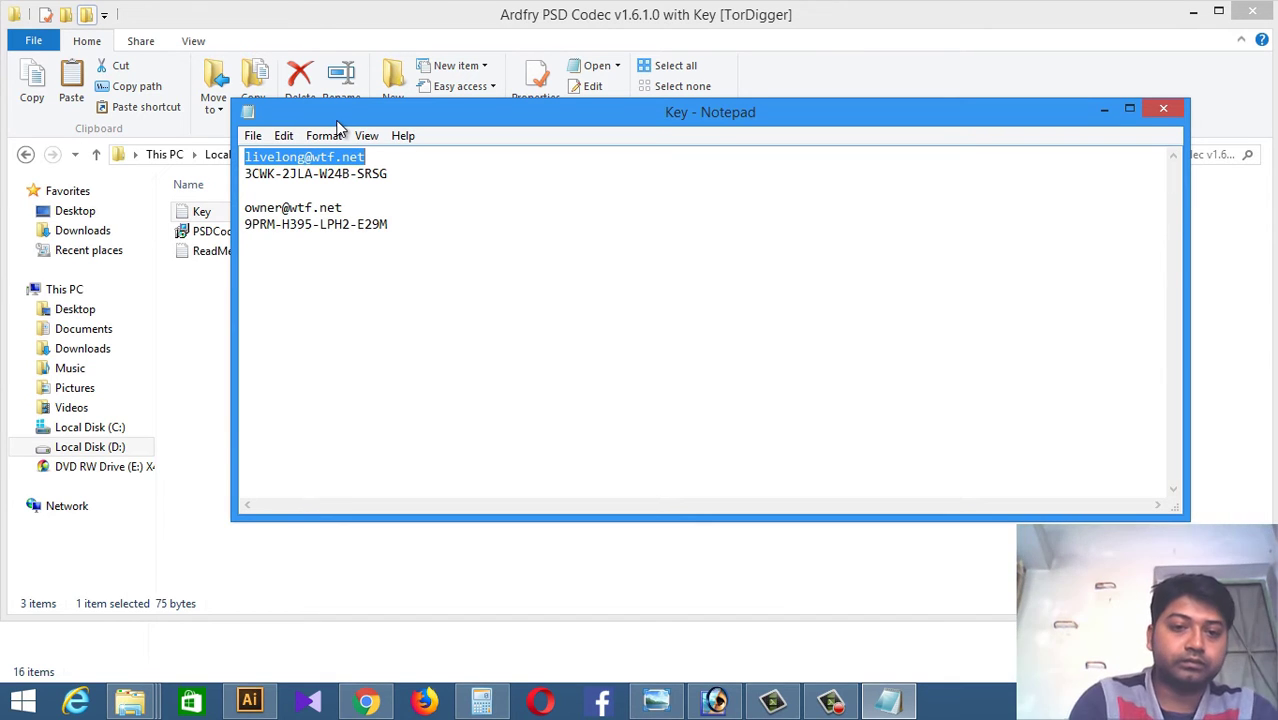
{"action": "right_click", "coordinate": [345, 152]}
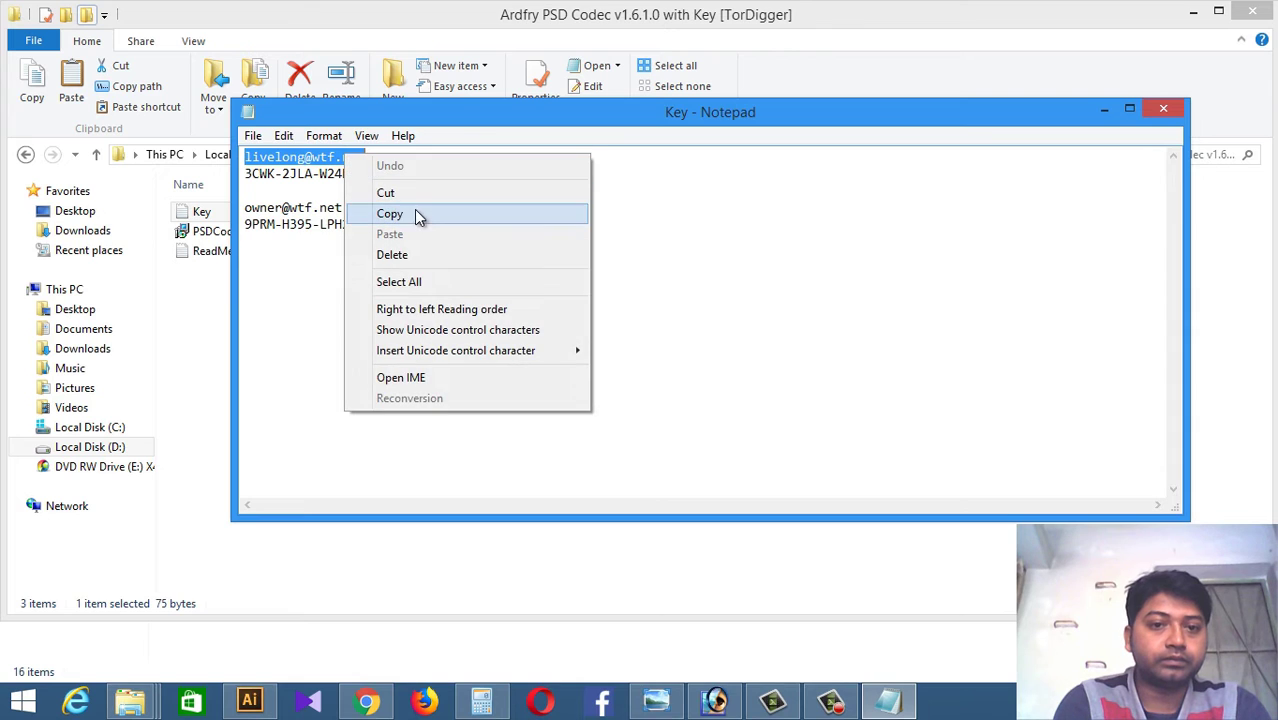
{"action": "left_click", "coordinate": [412, 215]}
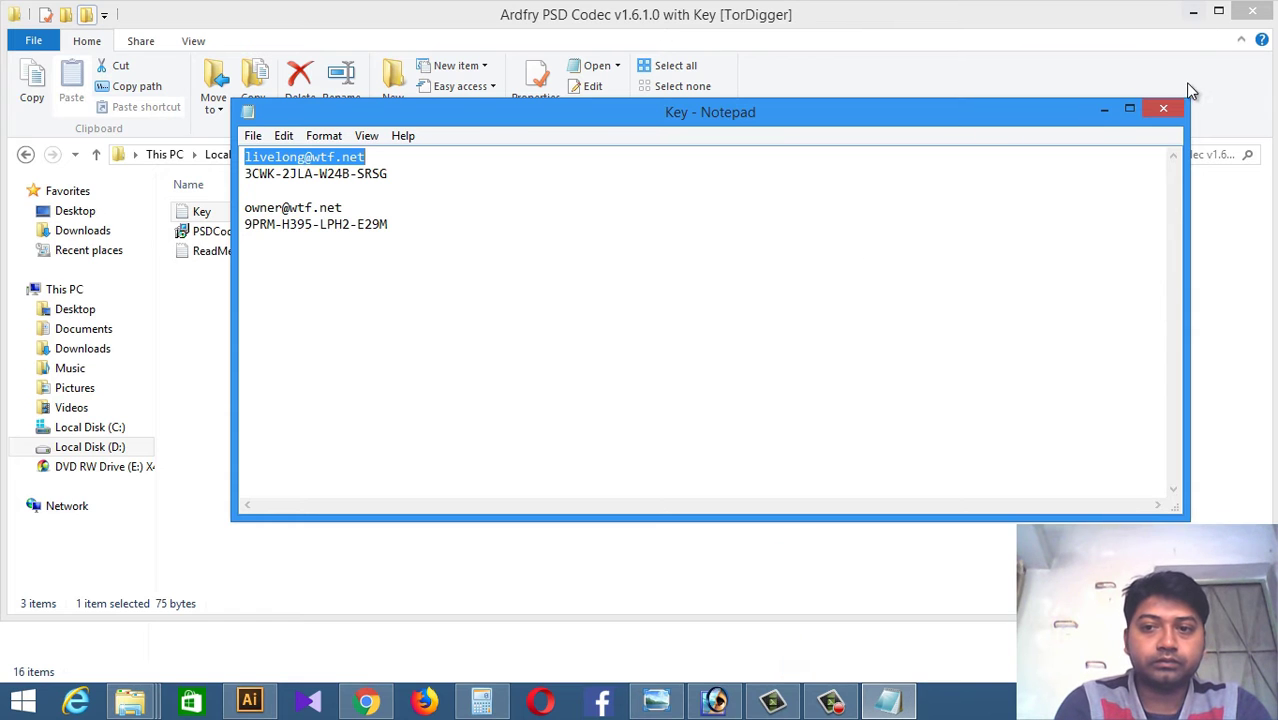
{"action": "left_click", "coordinate": [1104, 110]}
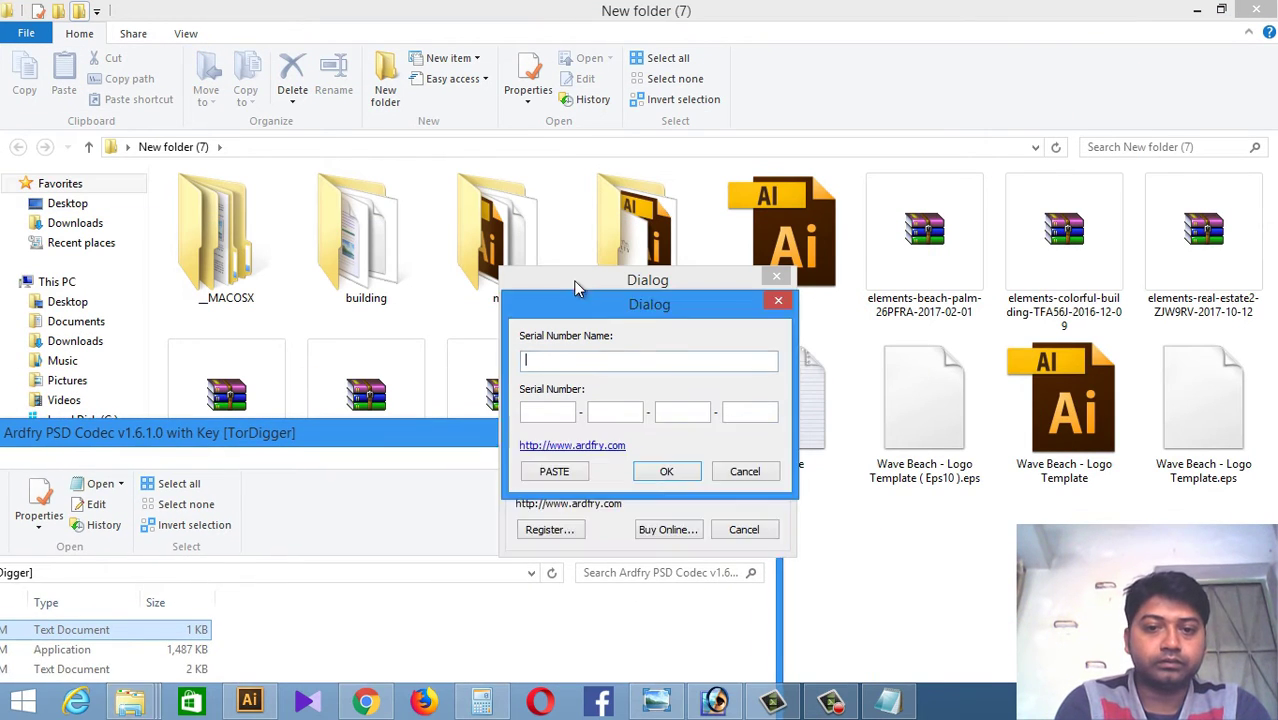
{"action": "right_click", "coordinate": [568, 369]}
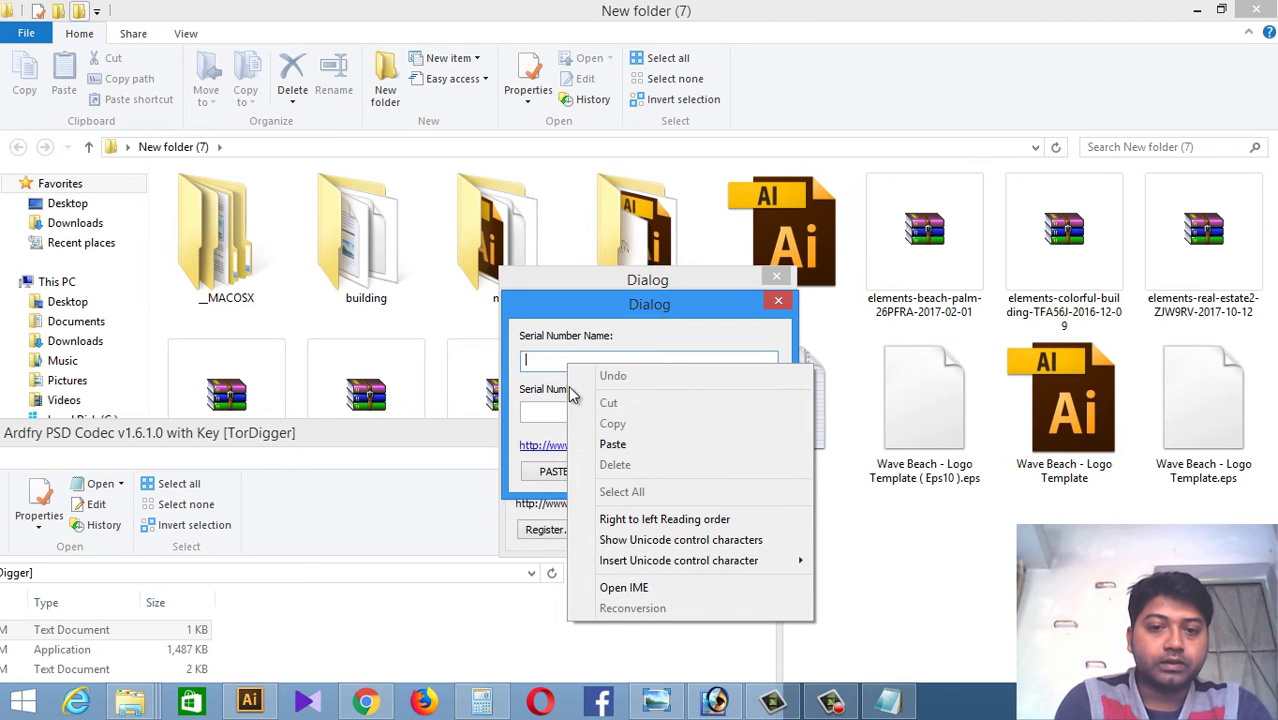
{"action": "left_click", "coordinate": [613, 450]}
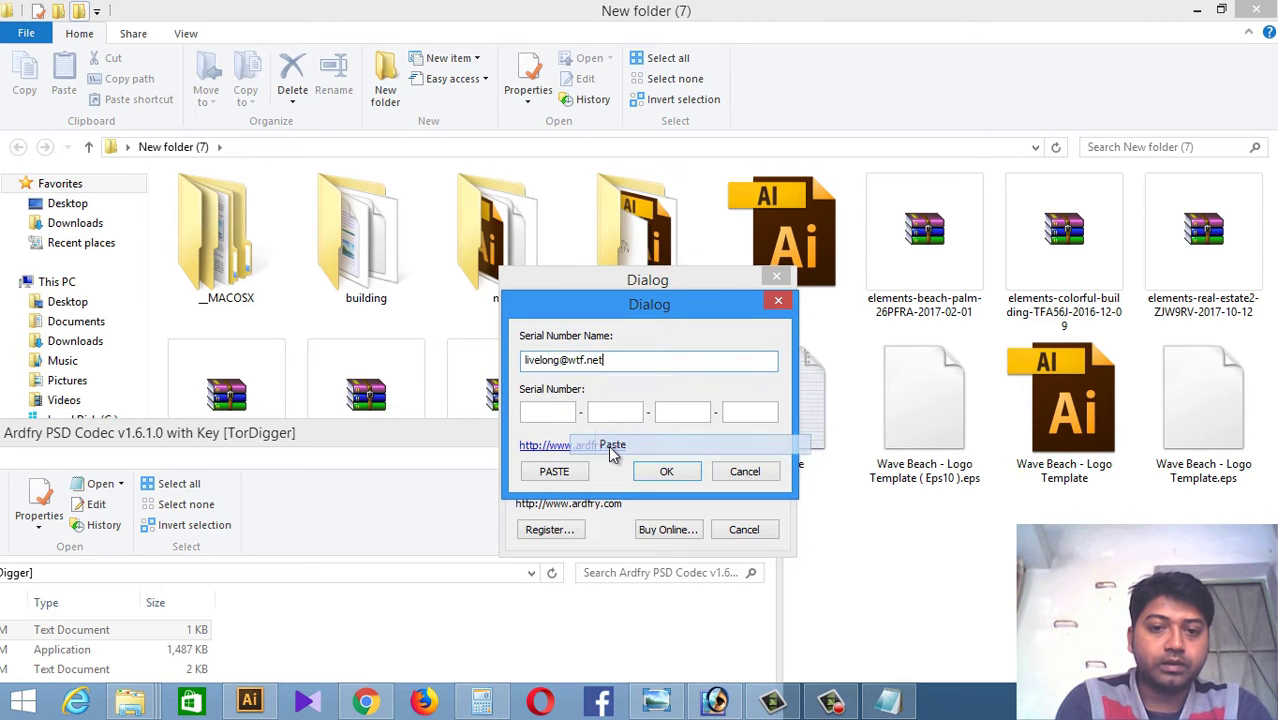
- Copy the first serial number from the Key text file and paste it into the registration form's Serial Number fields
{"action": "left_click_drag", "start_coordinate": [428, 442], "coordinate": [1232, 457]}
{"action": "left_click_drag", "start_coordinate": [645, 455], "coordinate": [1053, 125]}
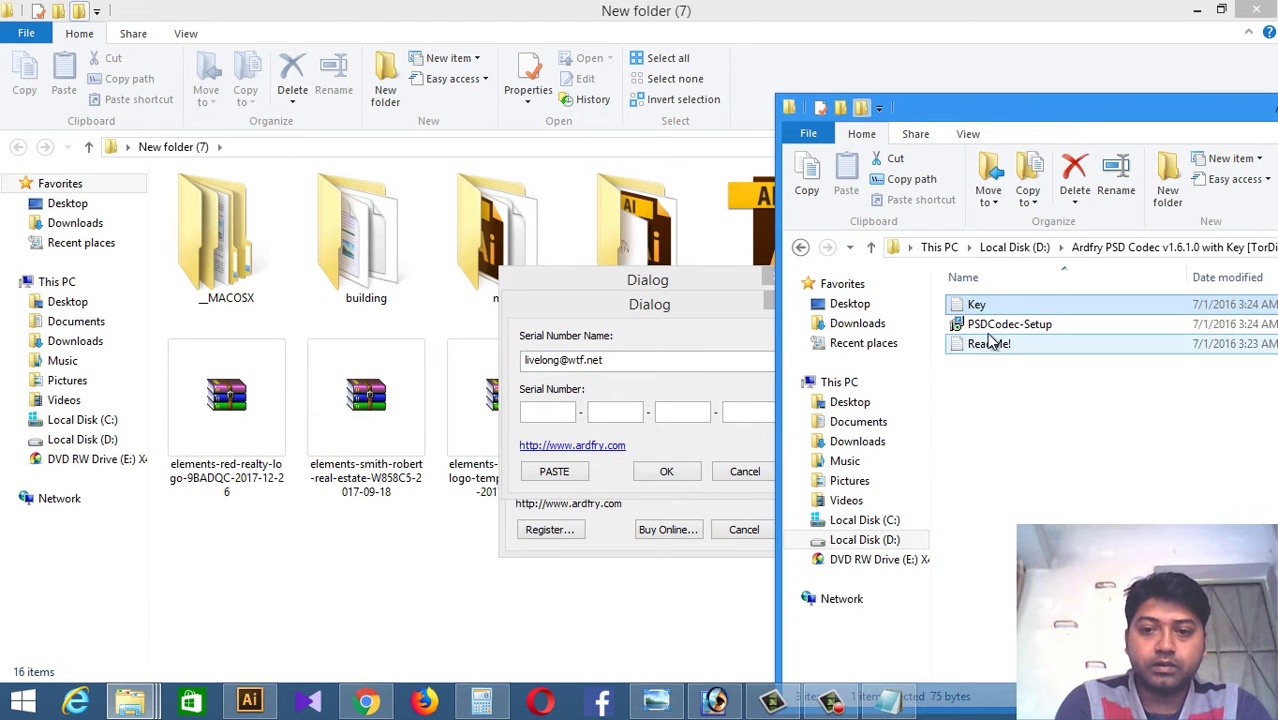
{"action": "left_click", "coordinate": [893, 698]}
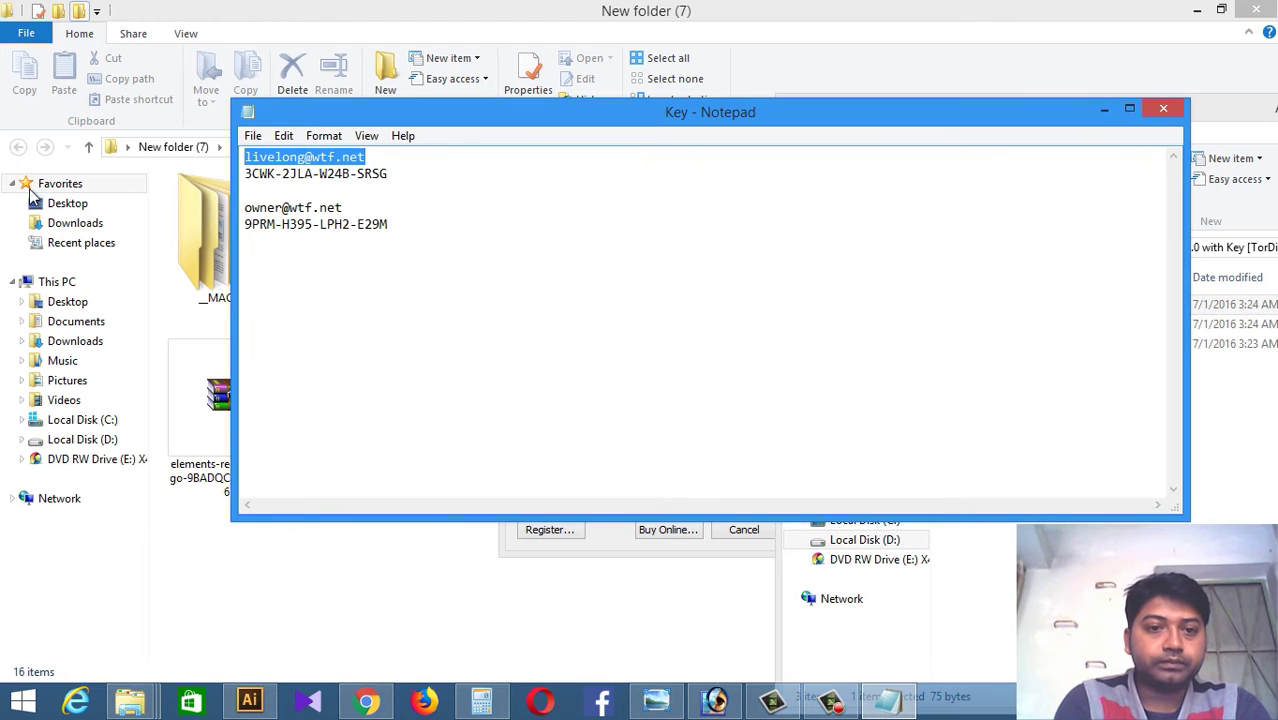
{"action": "double_click", "coordinate": [308, 177]}
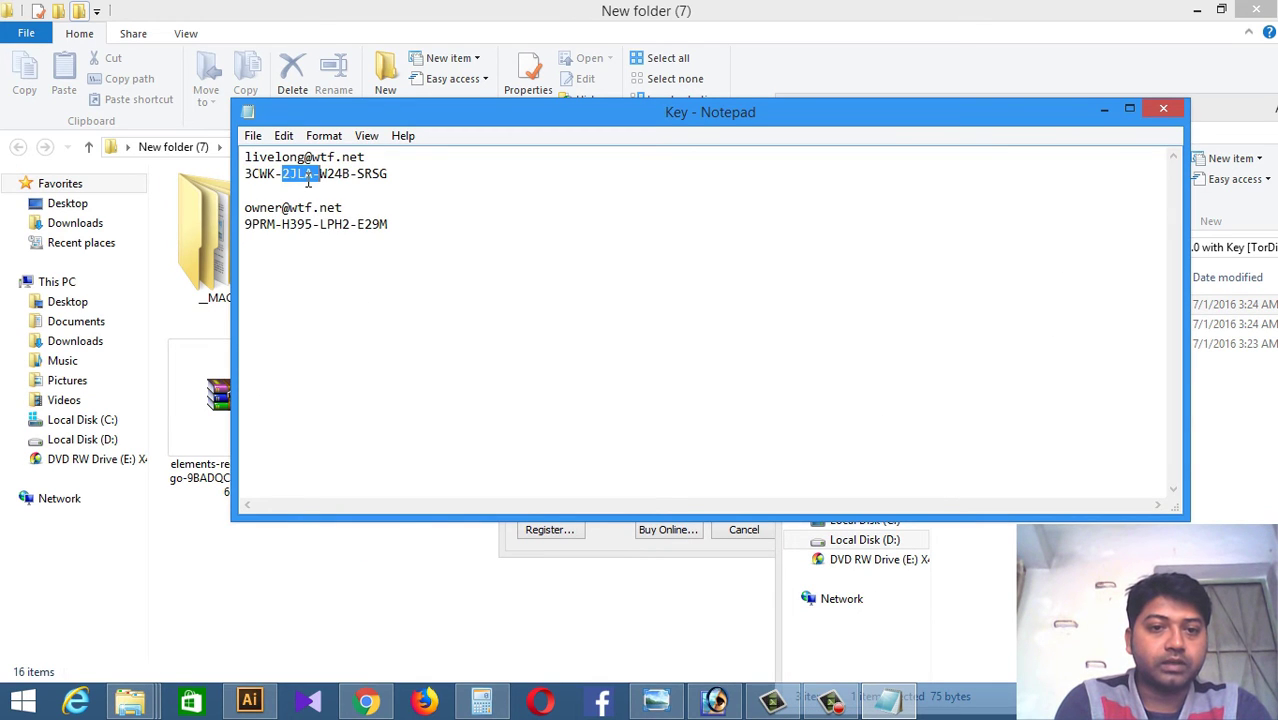
{"action": "left_click_drag", "start_coordinate": [388, 174], "coordinate": [199, 168]}
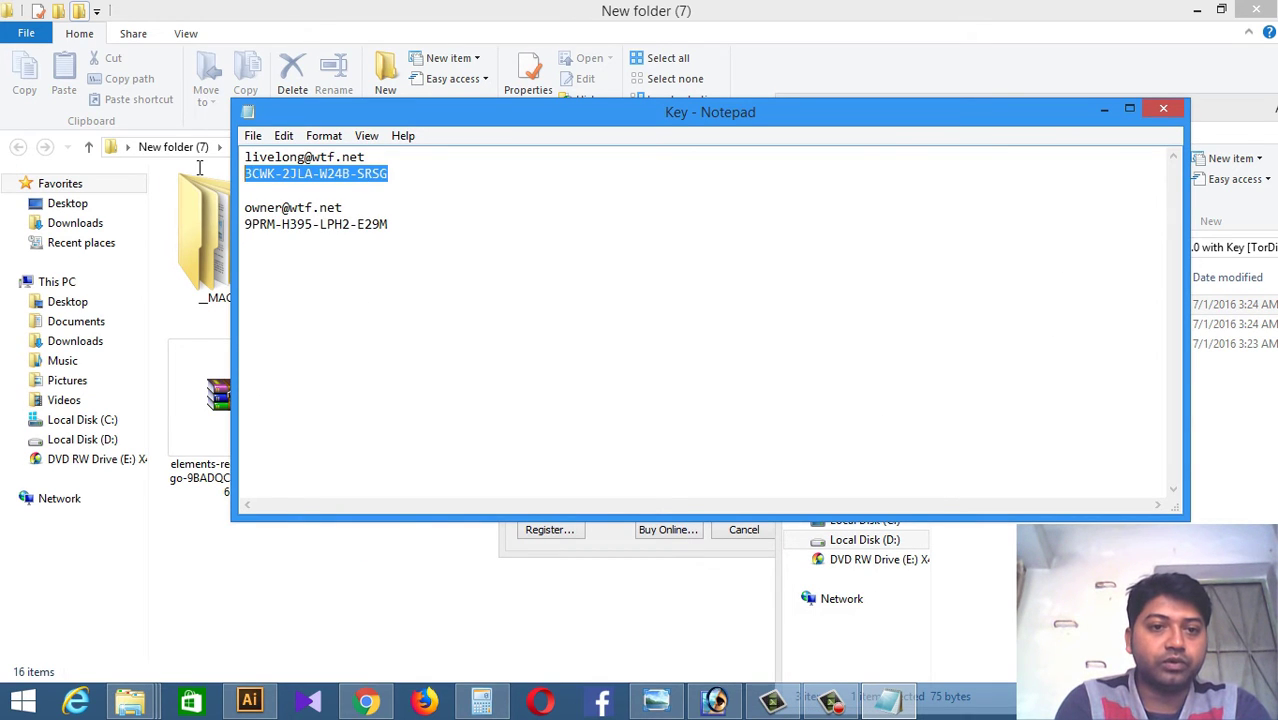
{"action": "right_click", "coordinate": [345, 176]}
{"action": "left_click", "coordinate": [388, 235]}
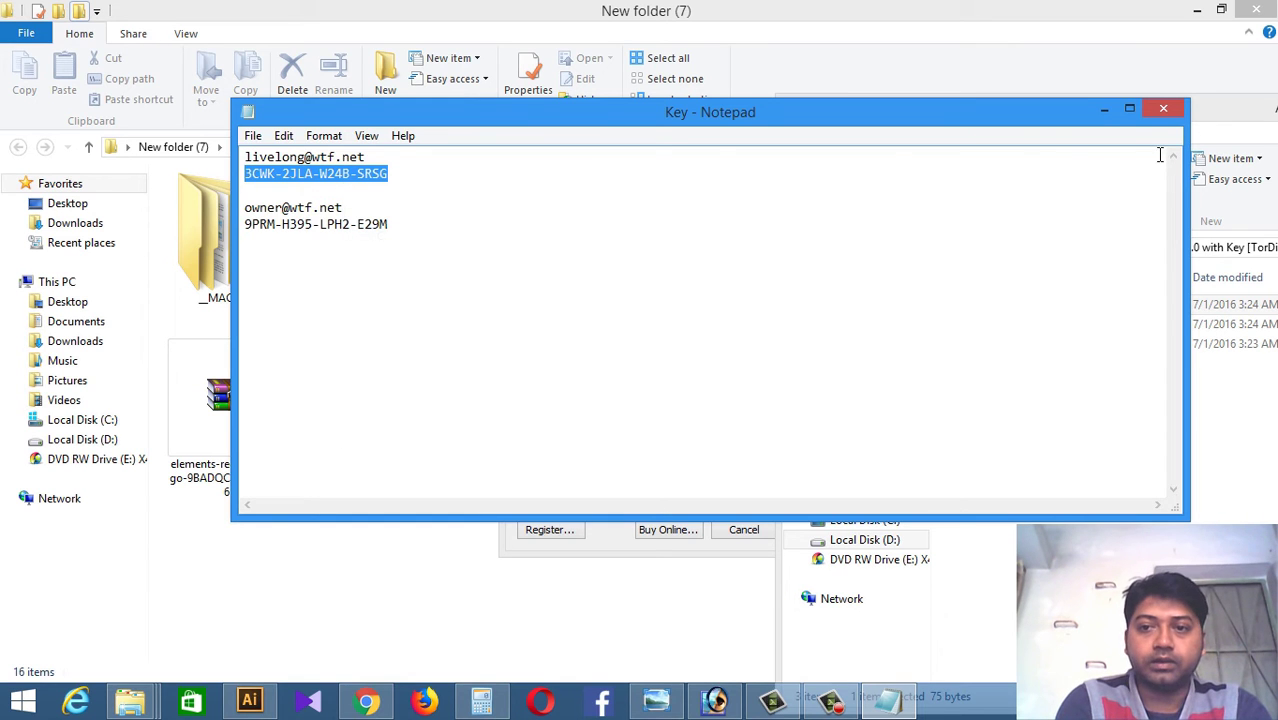
{"action": "left_click", "coordinate": [1105, 116]}
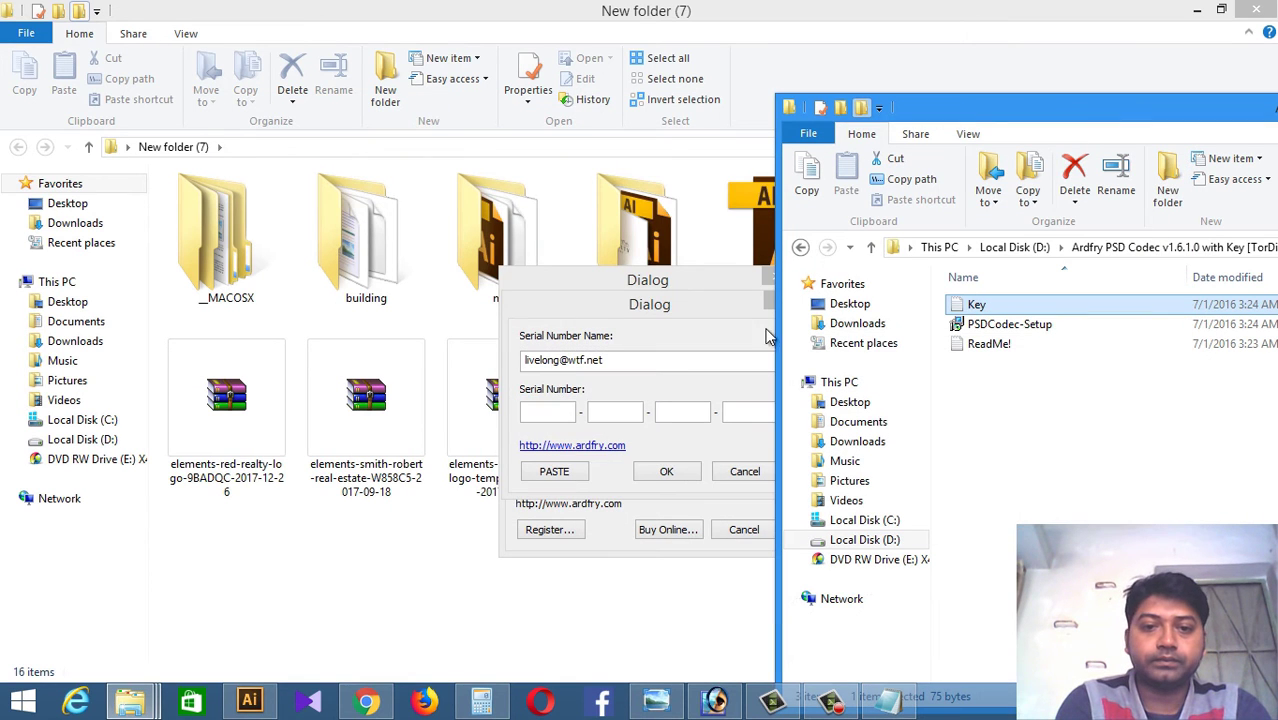
{"action": "left_click", "coordinate": [574, 479]}
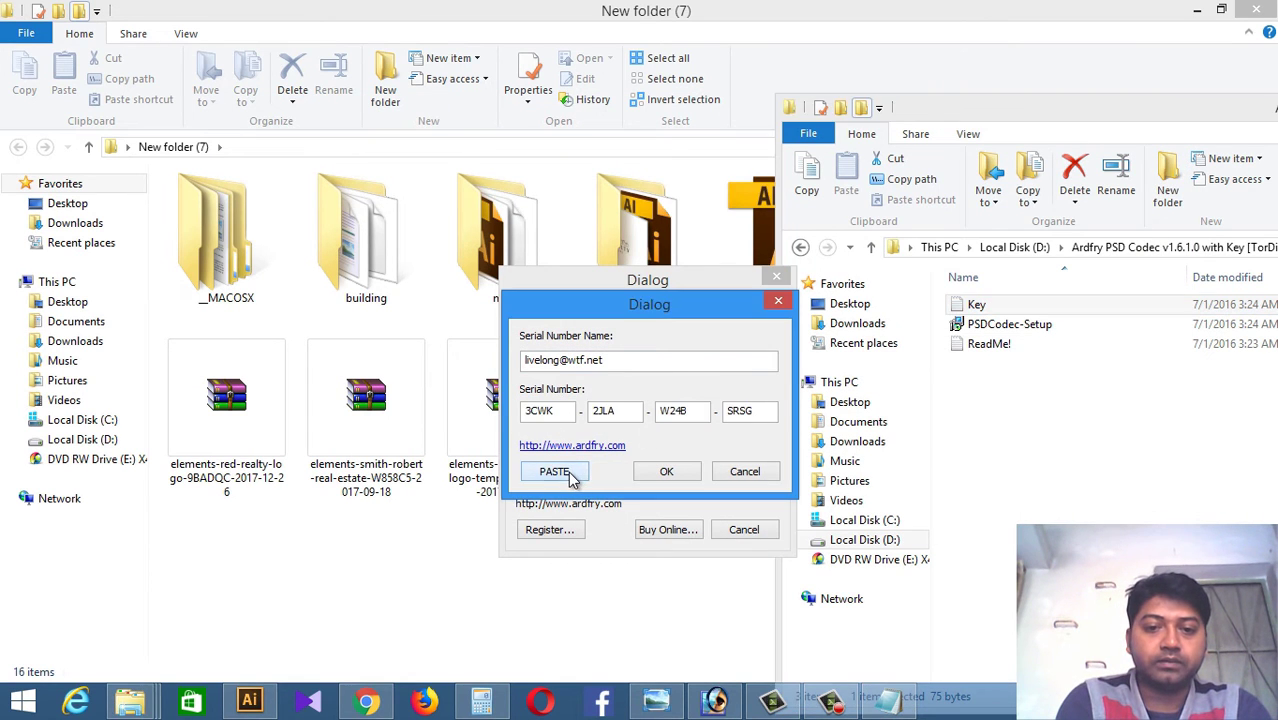
- Submit the PSD Codec registration and close the confirmation message
{"action": "left_click", "coordinate": [660, 480]}
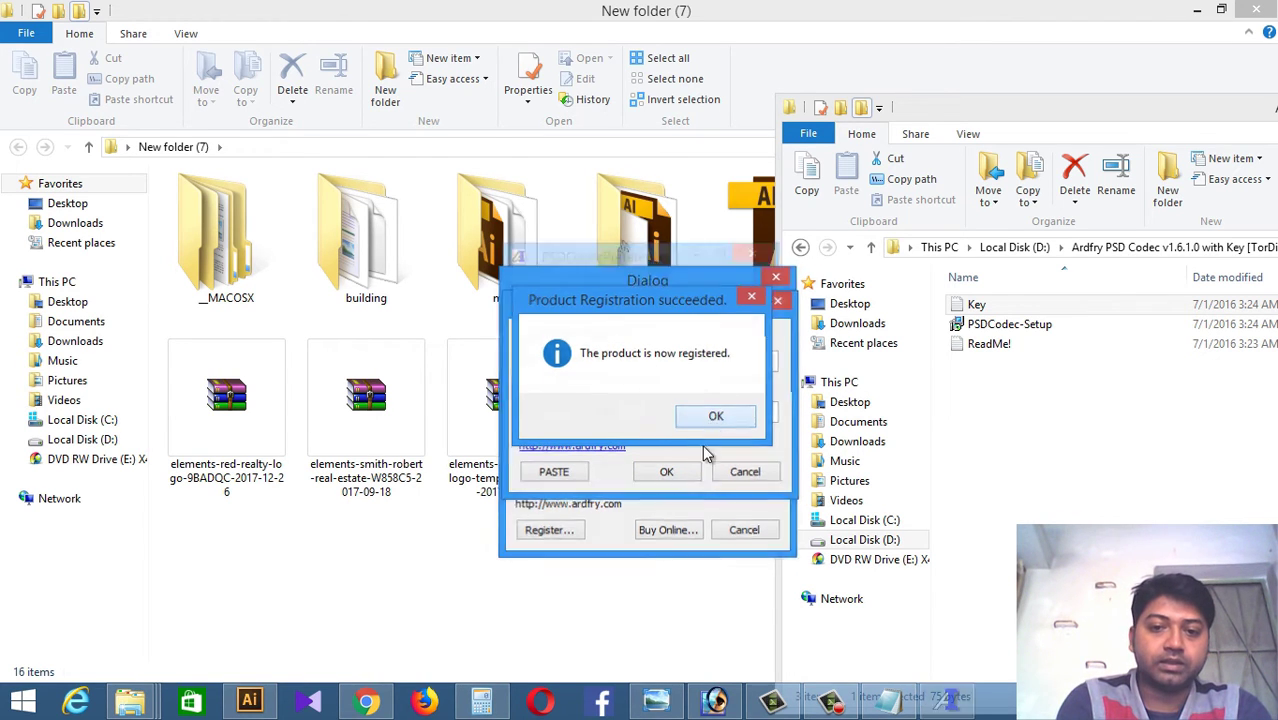
{"action": "left_click", "coordinate": [715, 416]}
{"action": "left_click", "coordinate": [732, 415]}
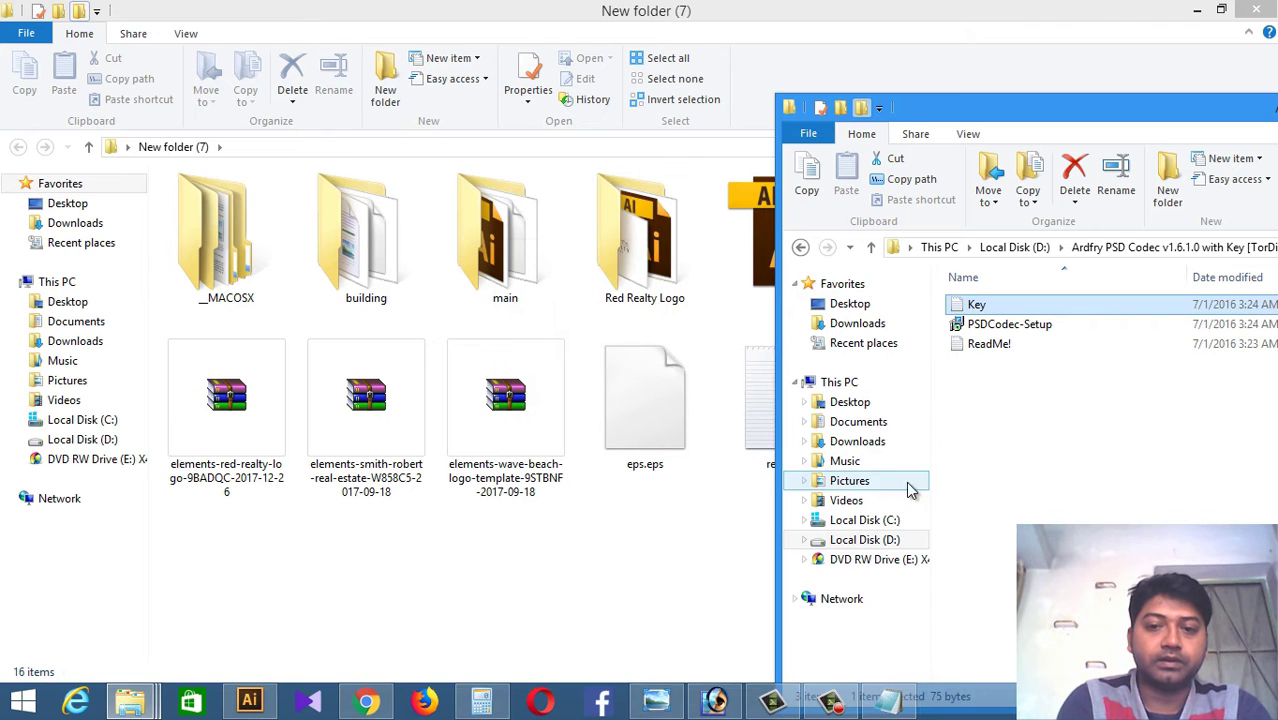
- Clear the Ardfry PSD Codec folder window out of the way and refresh New folder (7)
{"action": "left_click_drag", "start_coordinate": [1190, 130], "coordinate": [950, 420]}
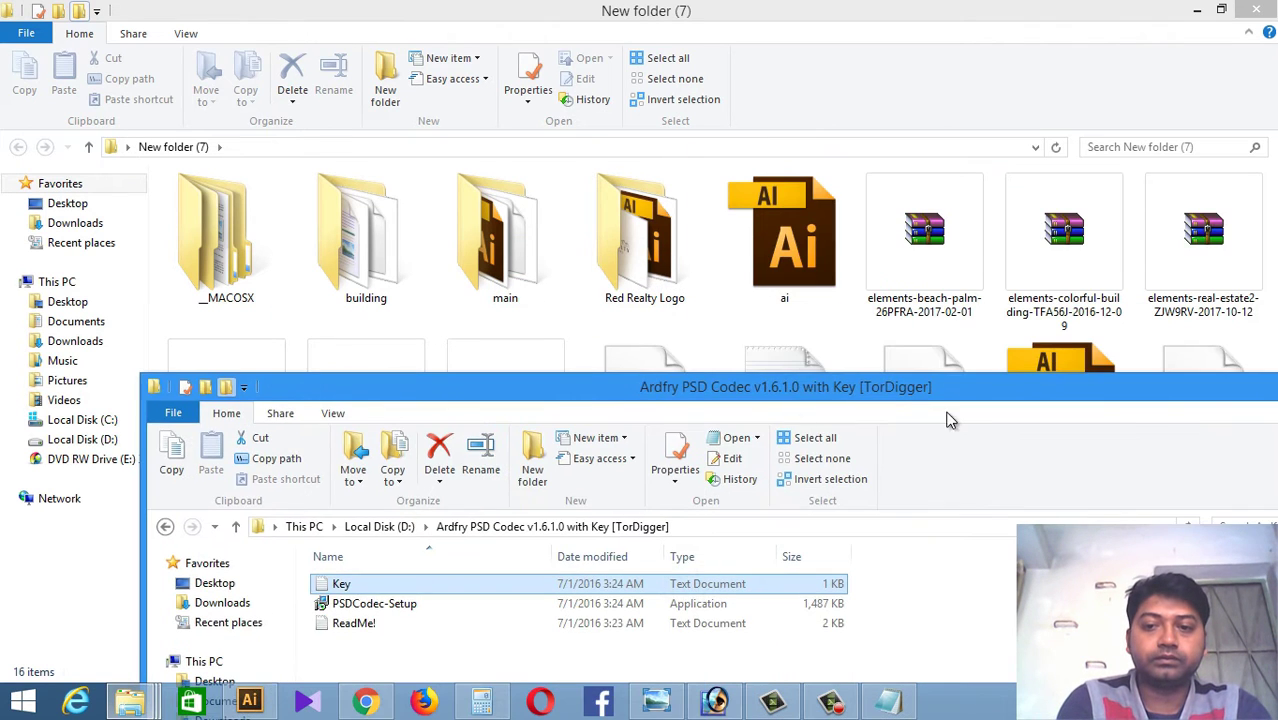
{"action": "left_click_drag", "start_coordinate": [1193, 400], "coordinate": [997, 378]}
{"action": "left_click", "coordinate": [1052, 367]}
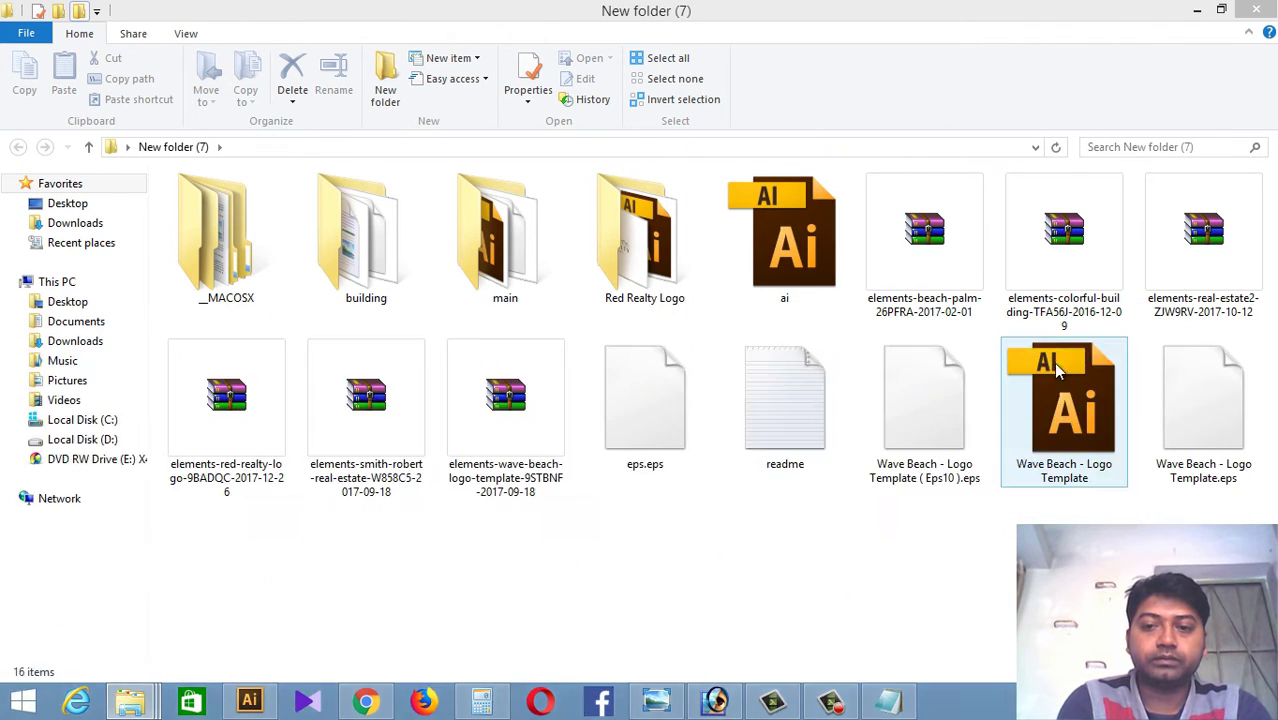
{"action": "right_click", "coordinate": [804, 547]}
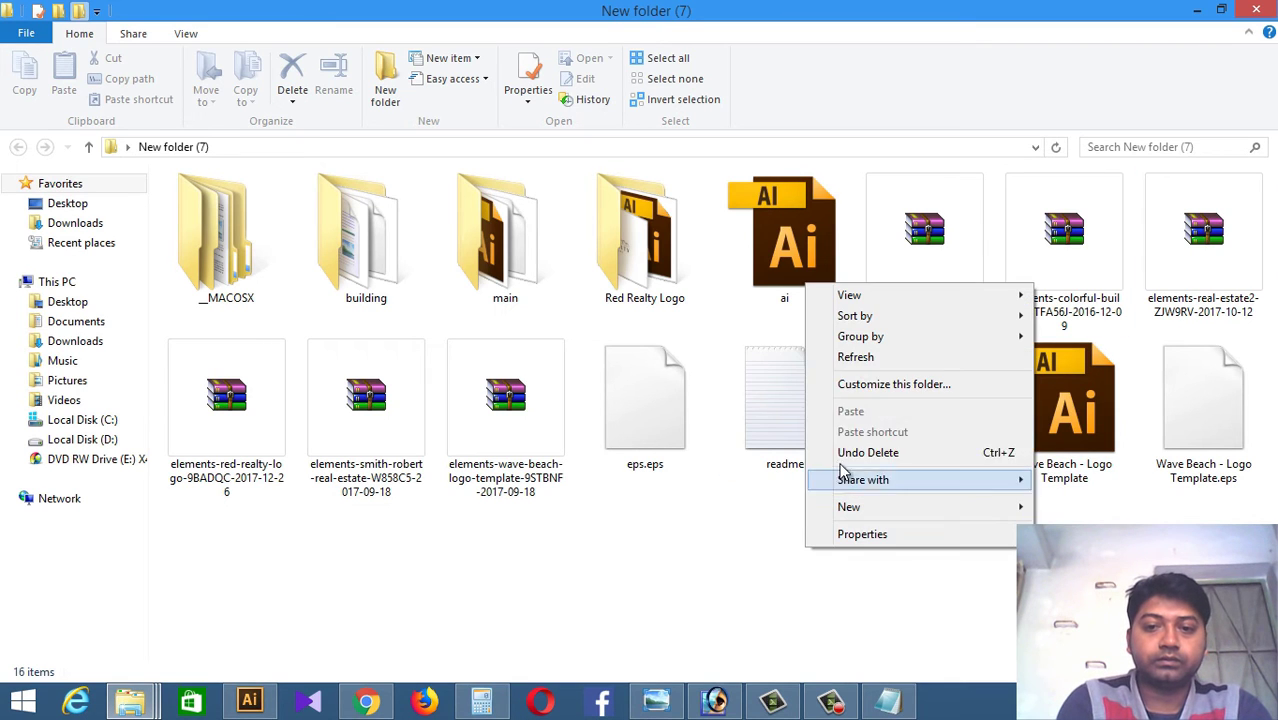
{"action": "left_click", "coordinate": [875, 358]}
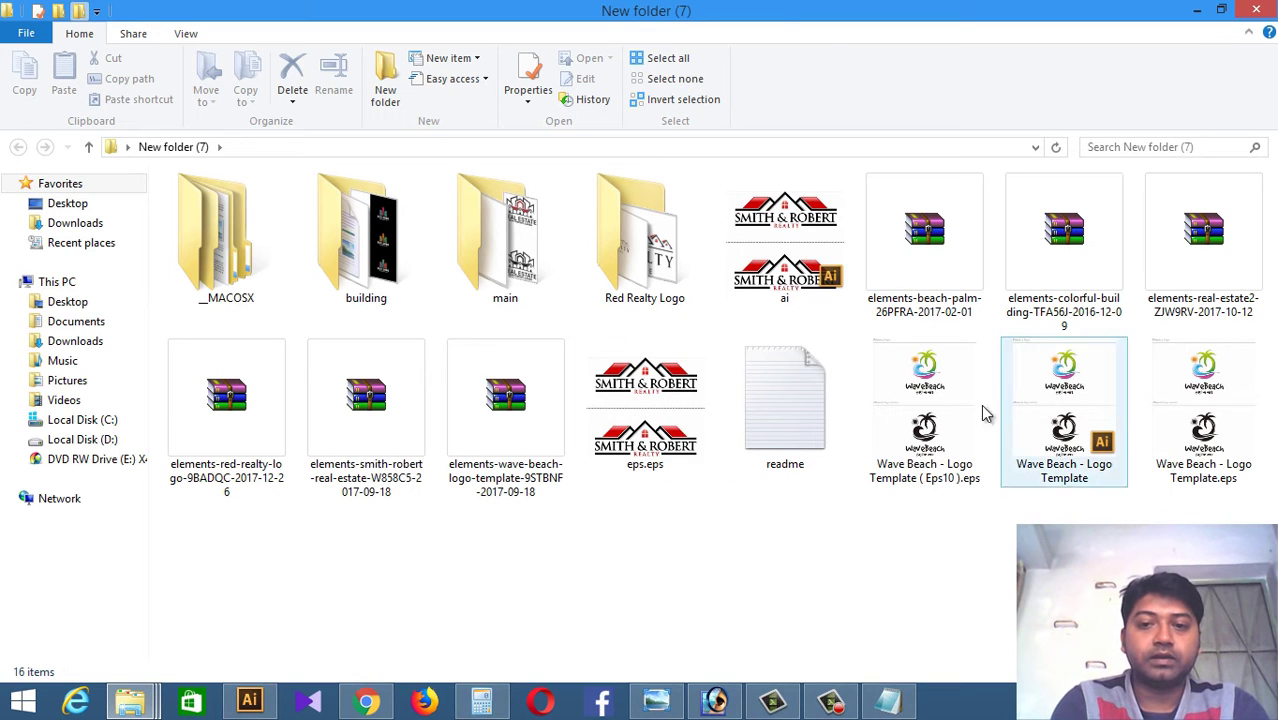
- Check the thumbnail previews of the ai, eps.eps and Wave Beach - Logo Template files in New folder (7)
{"action": "left_click", "coordinate": [812, 272]}
{"action": "left_click", "coordinate": [658, 398]}
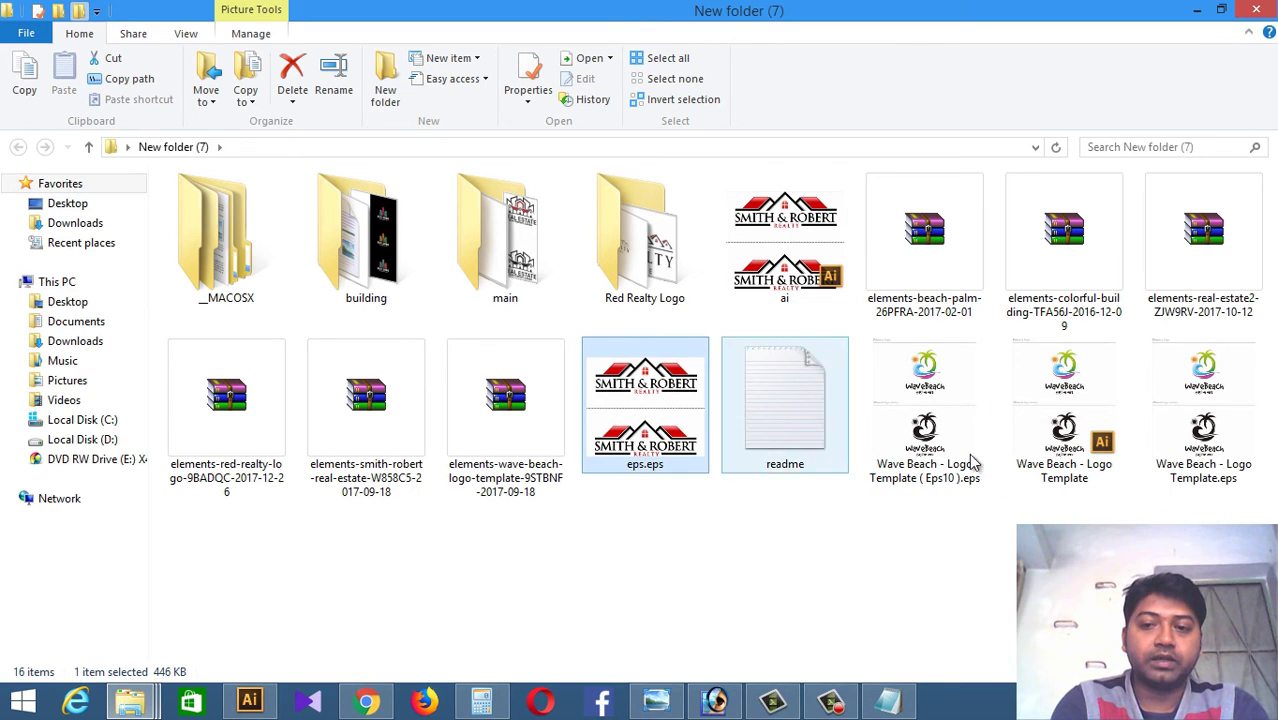
{"action": "left_click", "coordinate": [1075, 465]}
{"action": "left_click", "coordinate": [998, 548]}
{"action": "left_click", "coordinate": [838, 300]}
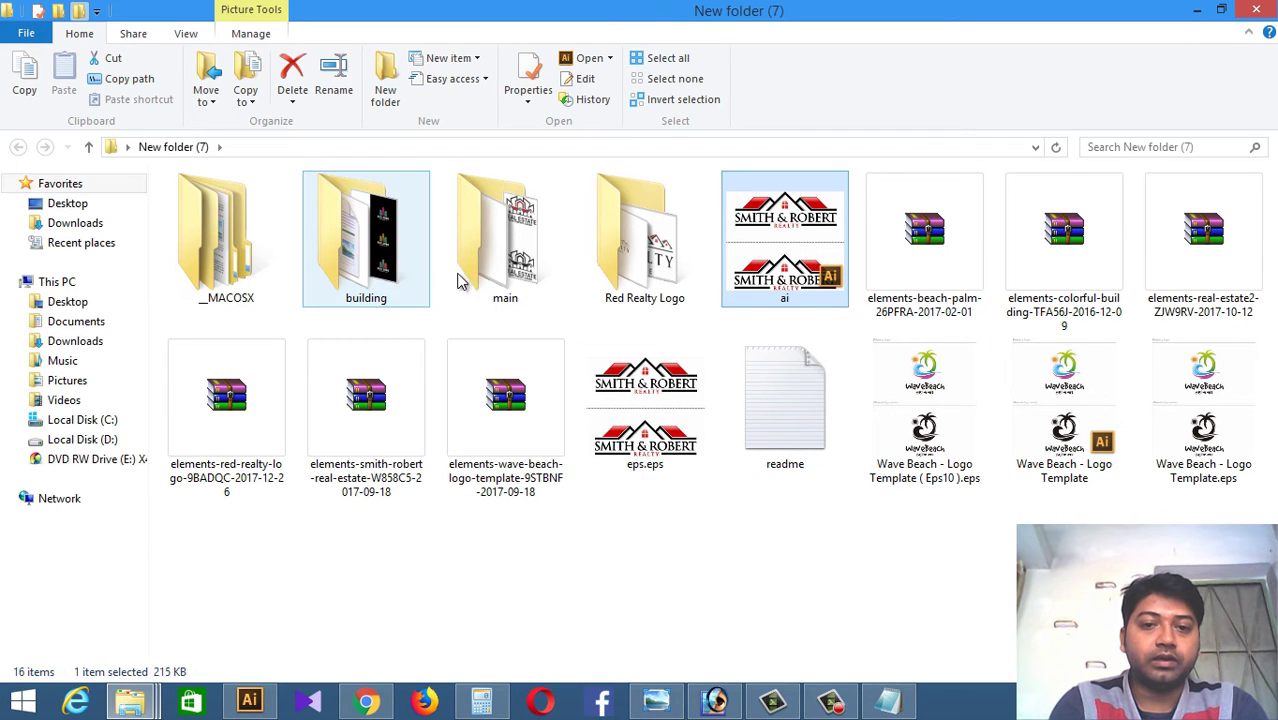
- Open the main folder and display its files as large icons
{"action": "double_click", "coordinate": [500, 255]}
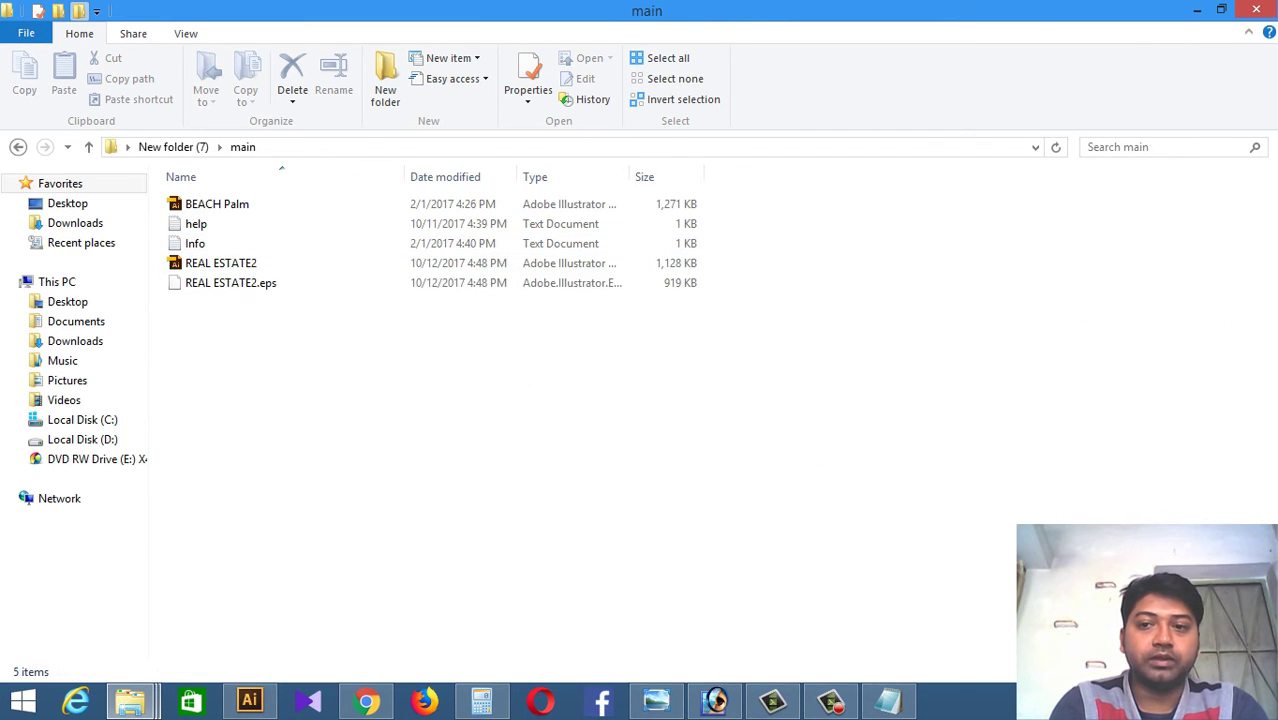
{"action": "right_click", "coordinate": [1052, 250]}
{"action": "mouse_move", "coordinate": [1092, 262]}
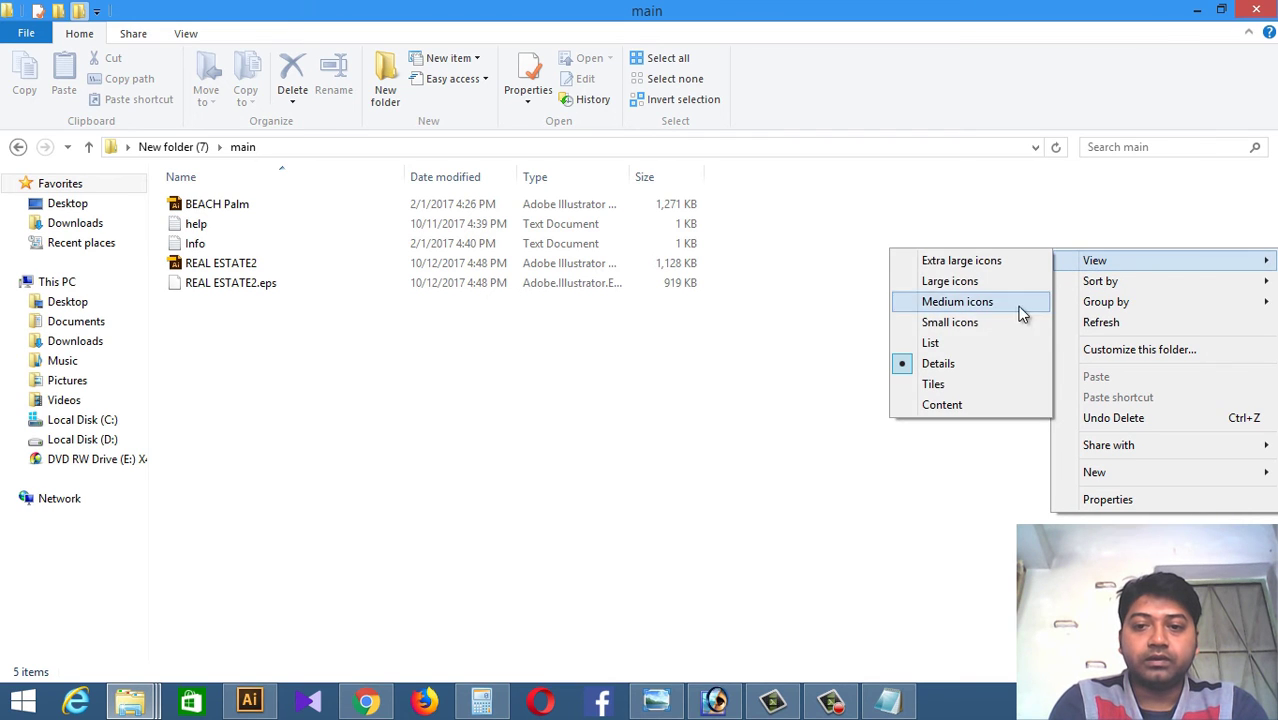
{"action": "left_click", "coordinate": [990, 282]}
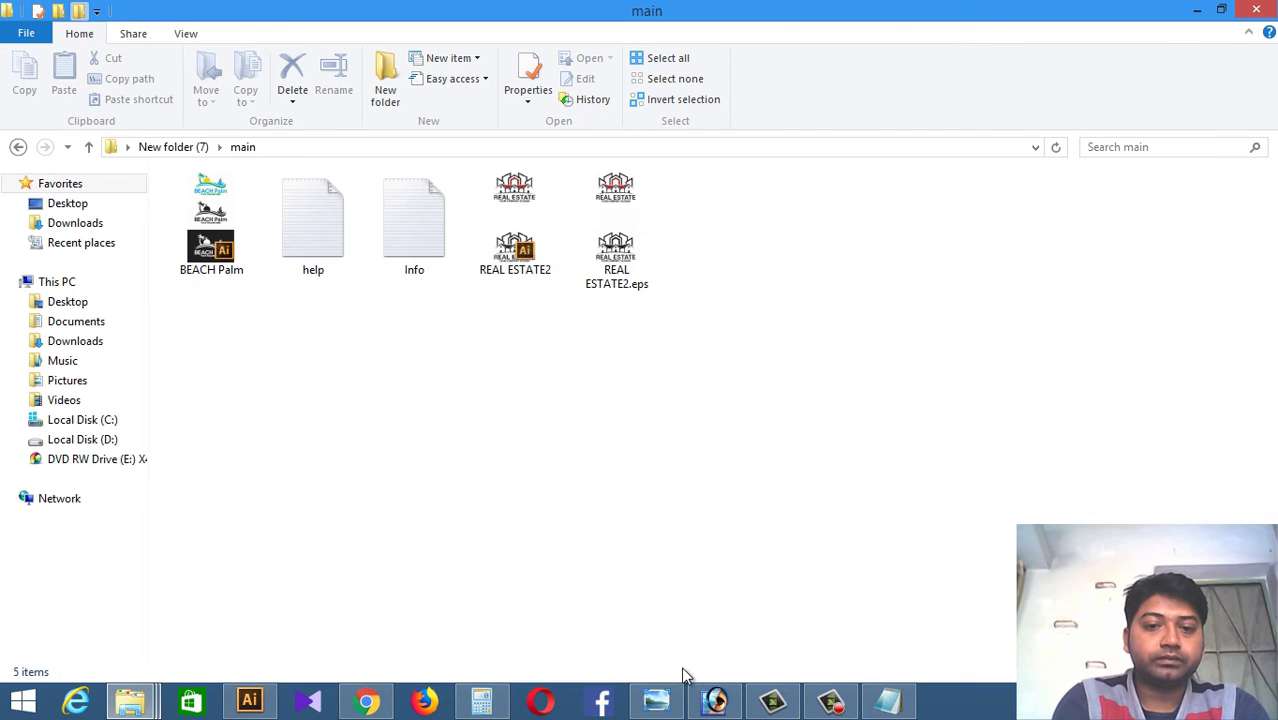
- Open BEACH Palm in Illustrator despite the missing font, view its logo versions, and minimize Illustrator
{"action": "double_click", "coordinate": [222, 232]}
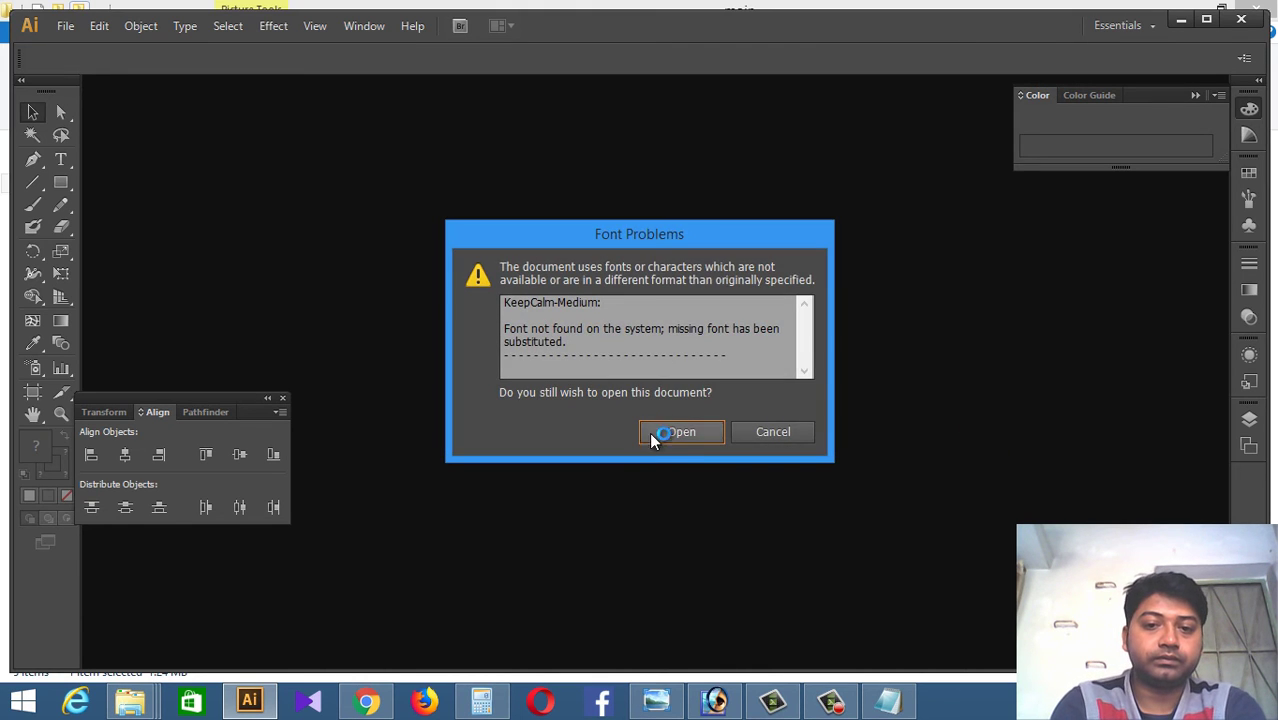
{"action": "left_click", "coordinate": [665, 432]}
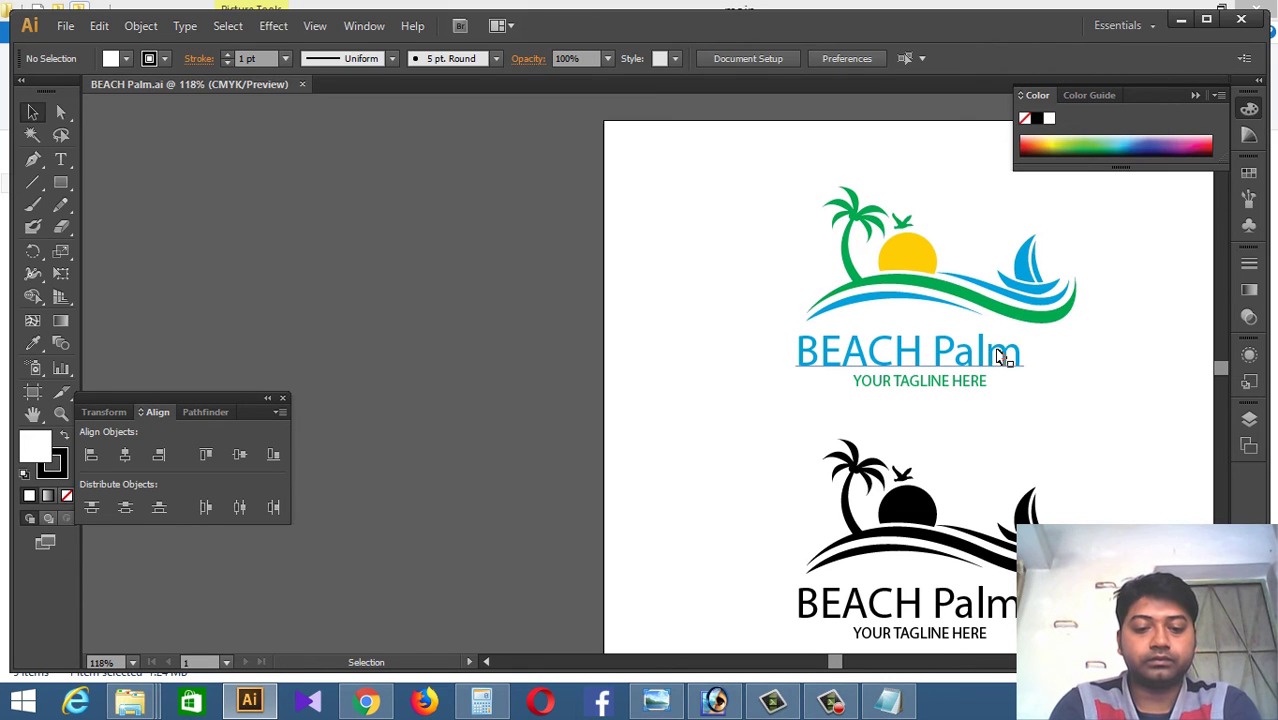
{"action": "key", "text": "space"}
{"action": "left_click_drag", "start_coordinate": [1008, 424], "coordinate": [673, 392]}
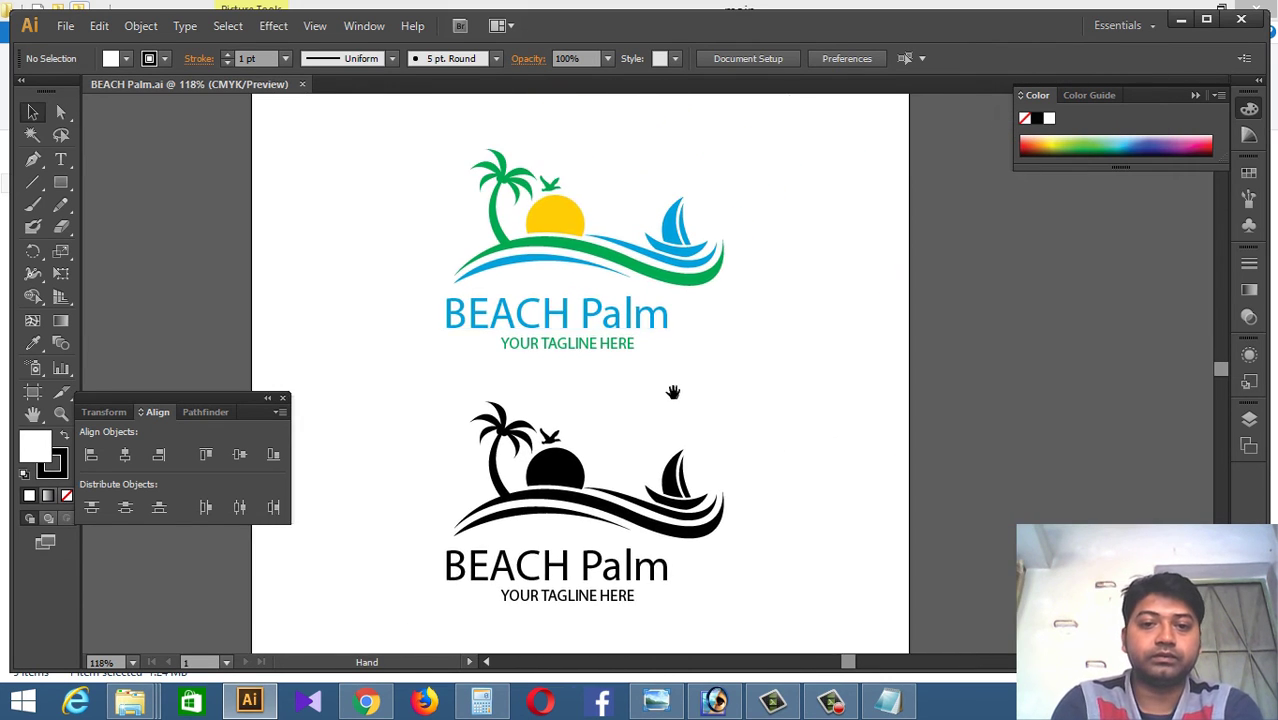
{"action": "left_click", "coordinate": [1181, 20]}
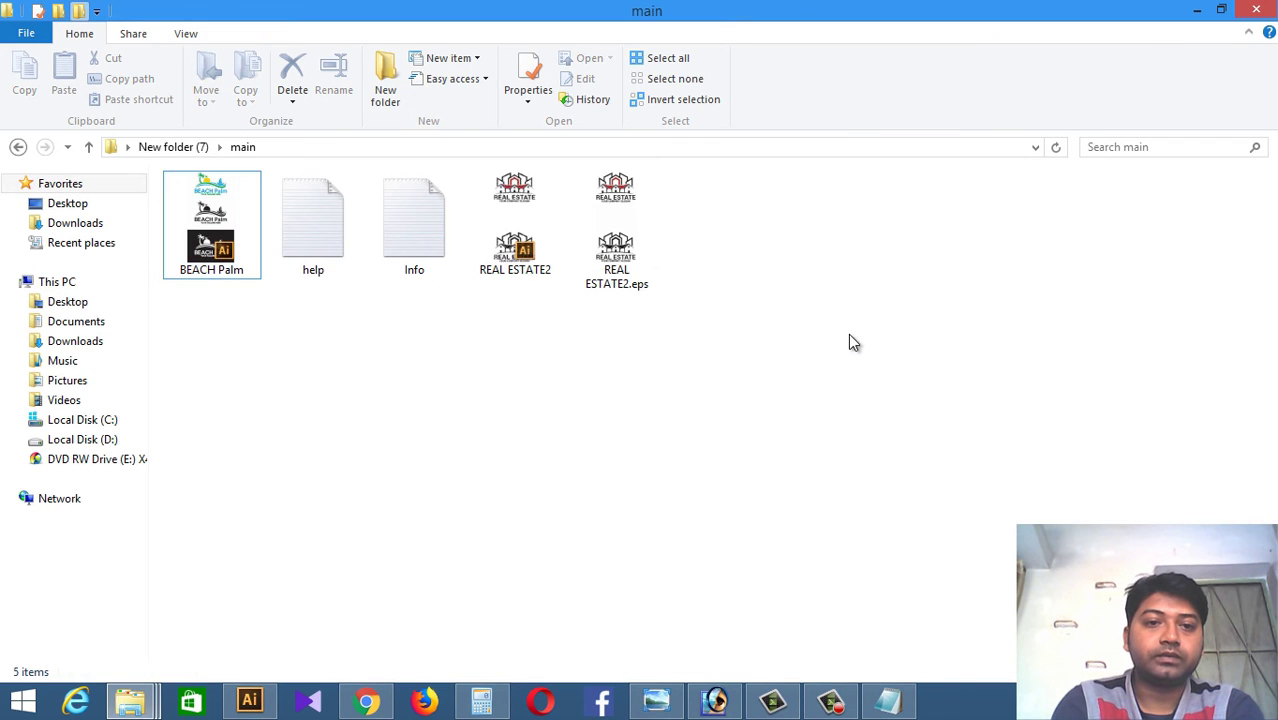
- Return to New folder (7) and look over the thumbnail previews of its Illustrator and EPS files
{"action": "left_click", "coordinate": [17, 147]}
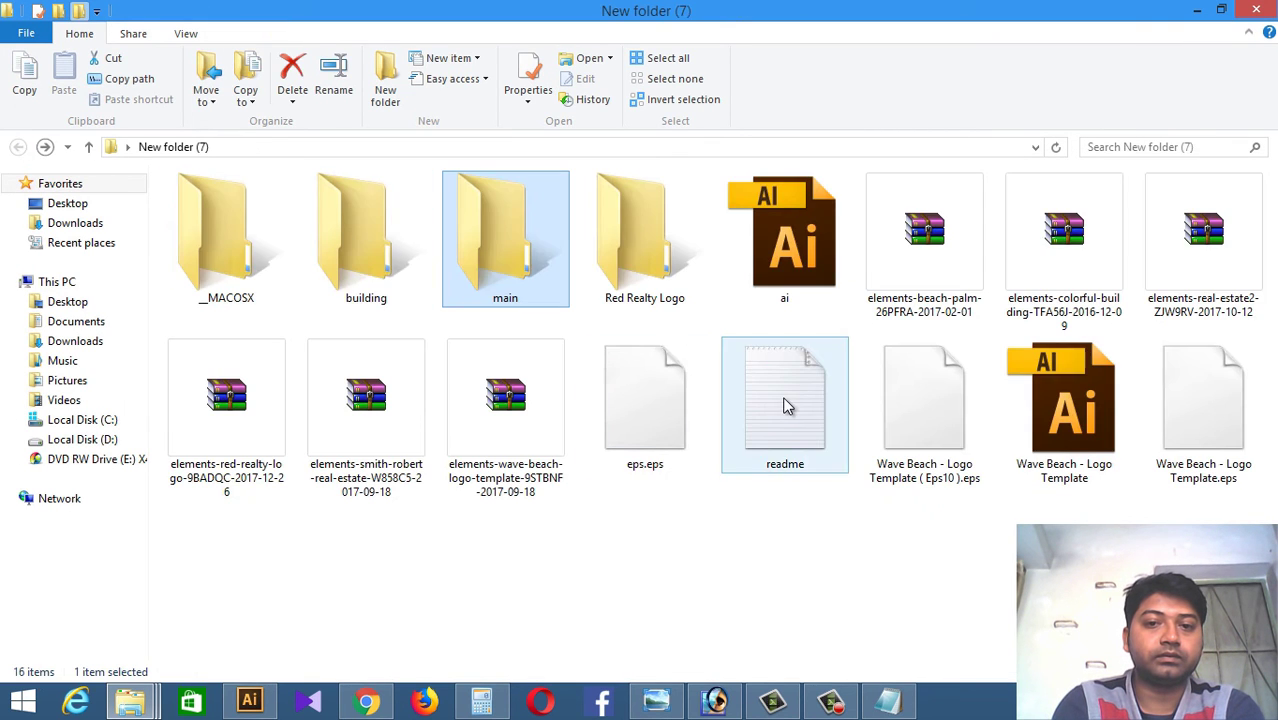
{"action": "left_click", "coordinate": [645, 577]}
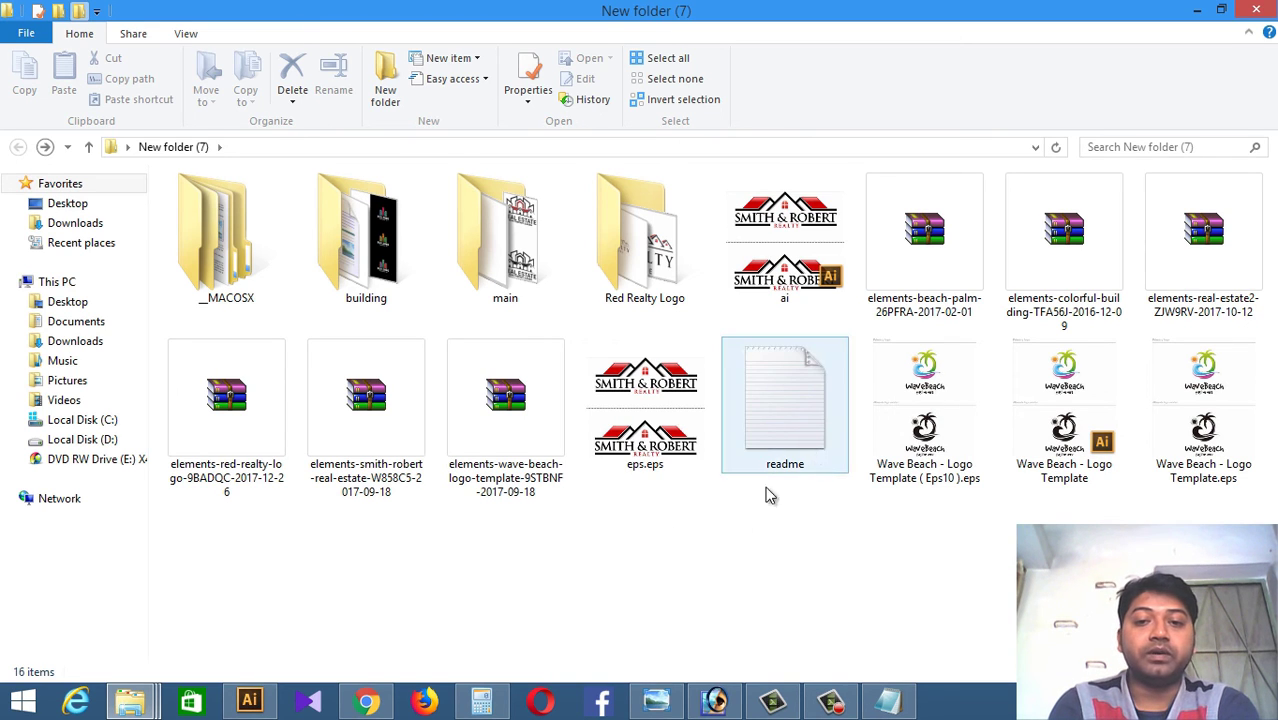
{"action": "left_click", "coordinate": [806, 444]}
{"action": "left_click", "coordinate": [727, 538]}
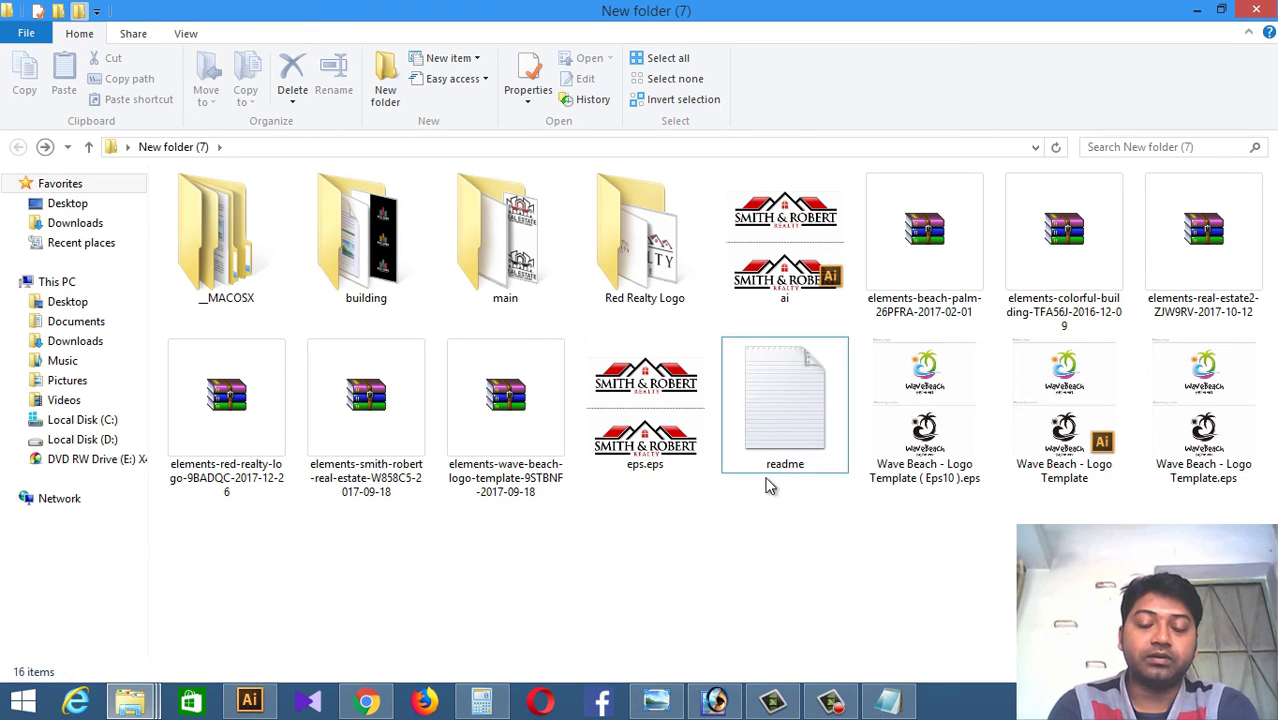
{"action": "left_click", "coordinate": [757, 468]}
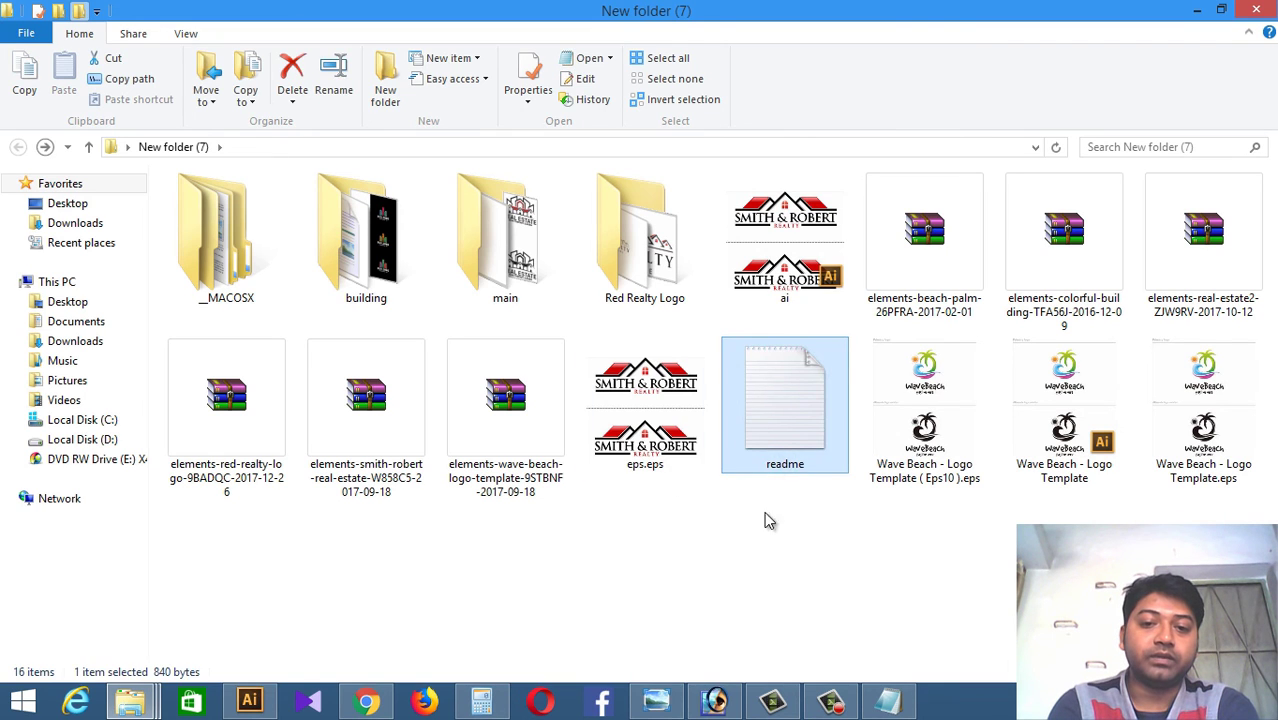
{"action": "left_click", "coordinate": [776, 488]}
{"action": "left_click", "coordinate": [768, 468]}
{"action": "left_click", "coordinate": [745, 545]}
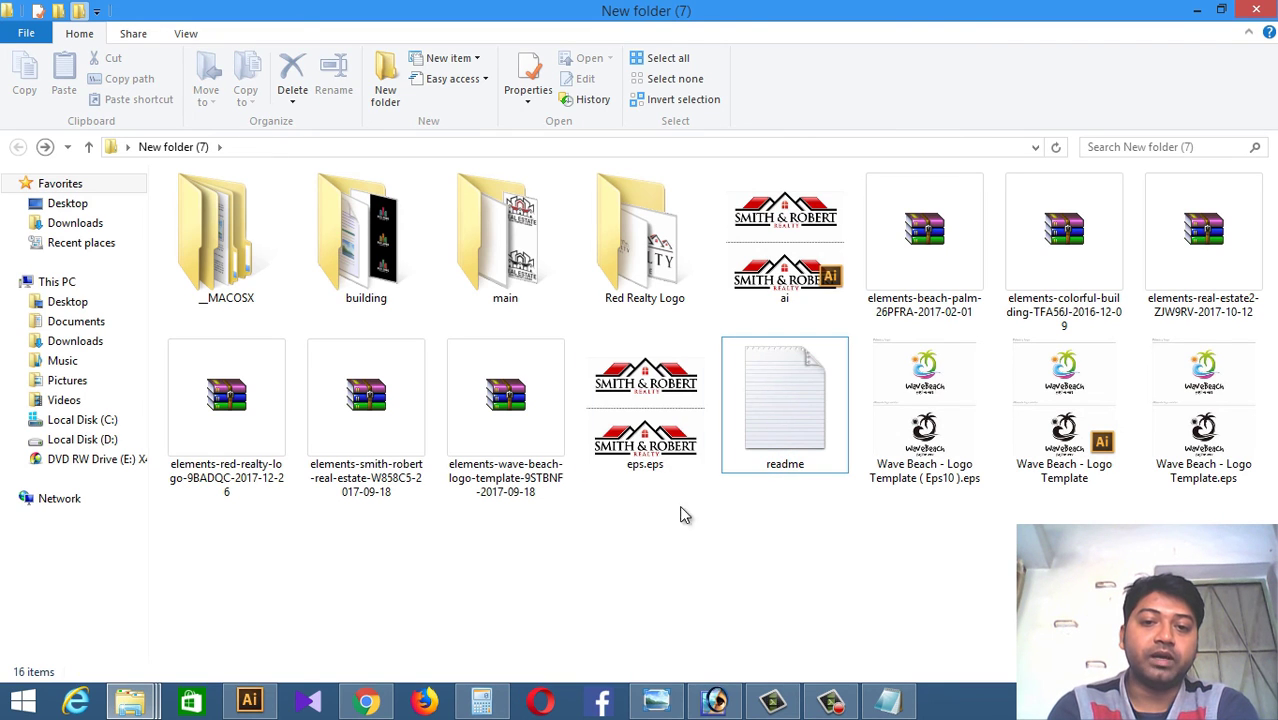
{"action": "left_click", "coordinate": [645, 466]}
{"action": "left_click", "coordinate": [716, 588]}
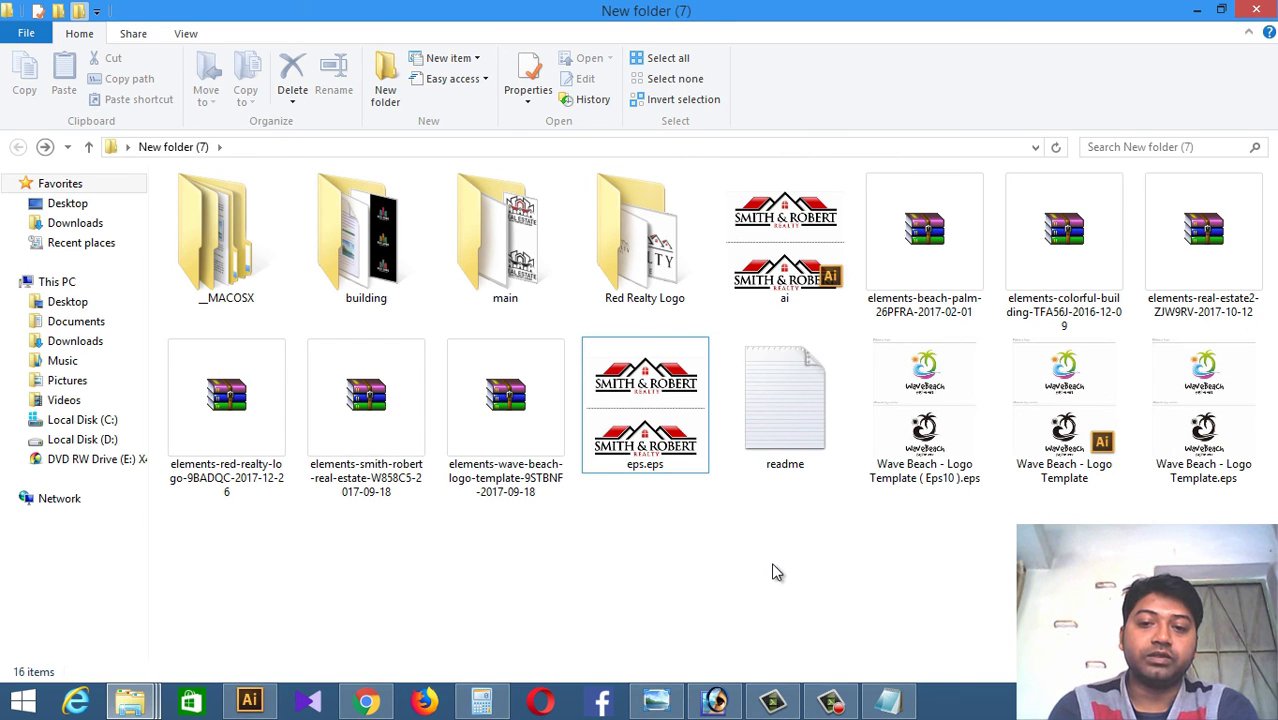
{"action": "left_click_drag", "start_coordinate": [801, 560], "coordinate": [446, 174]}
{"action": "right_click", "coordinate": [714, 585]}
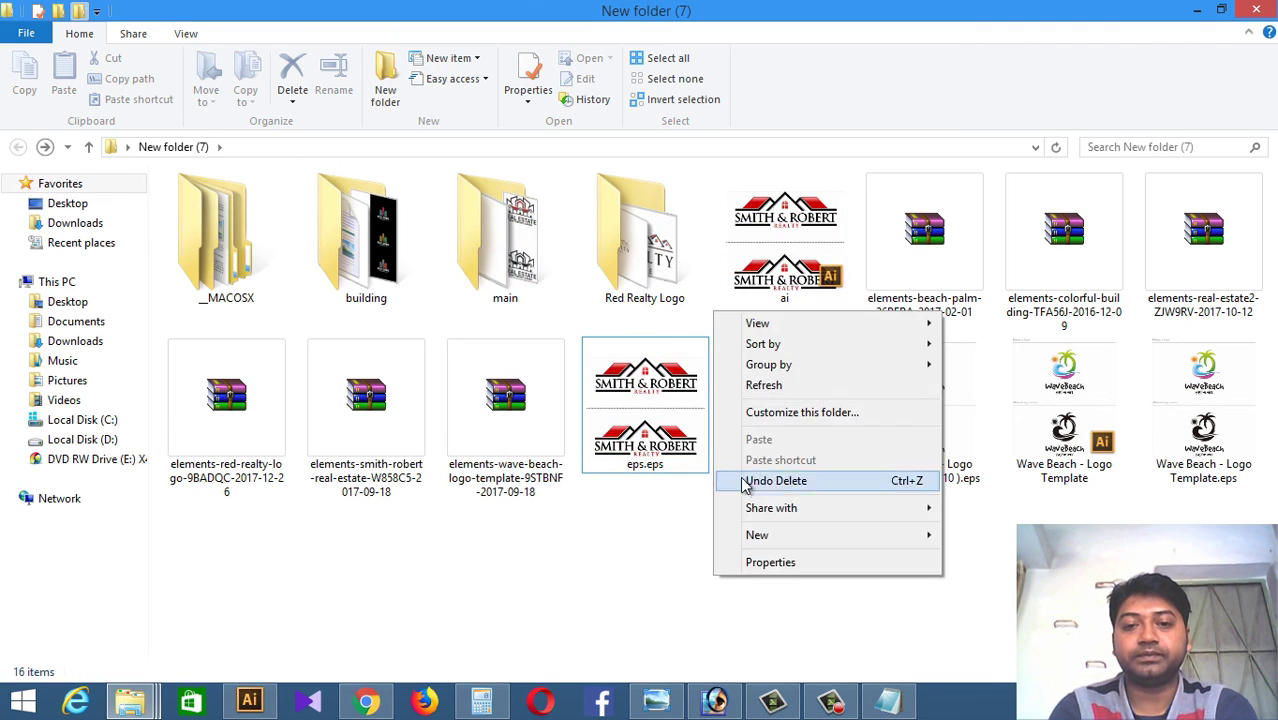